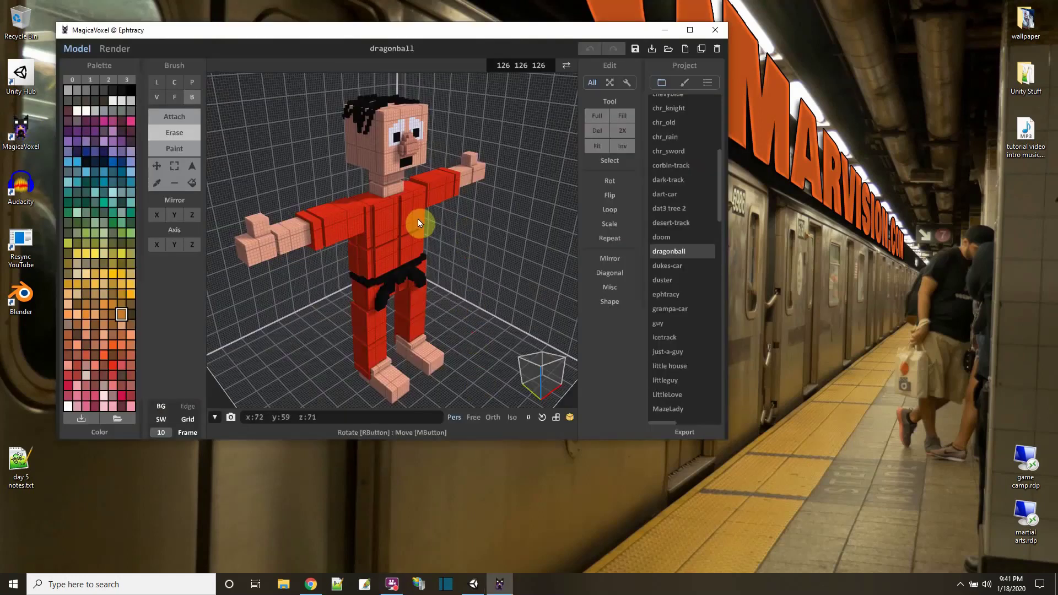
- Minimize the dragonball voxel model's window and switch to the Mixamo page in Chrome
scroll(375, 253, up, 3)
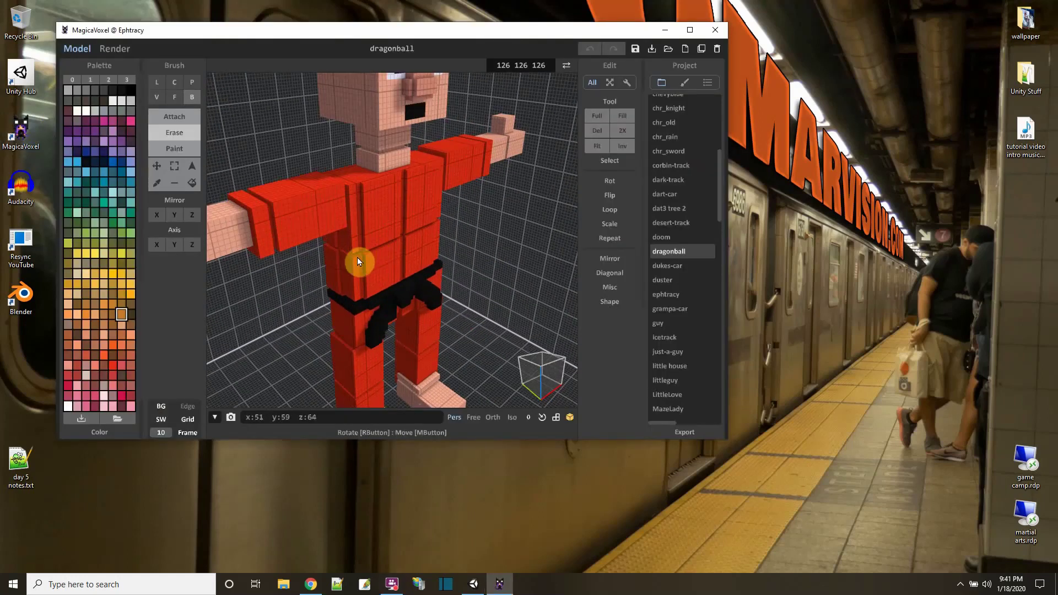
scroll(330, 287, up, 2)
scroll(329, 286, down, 3)
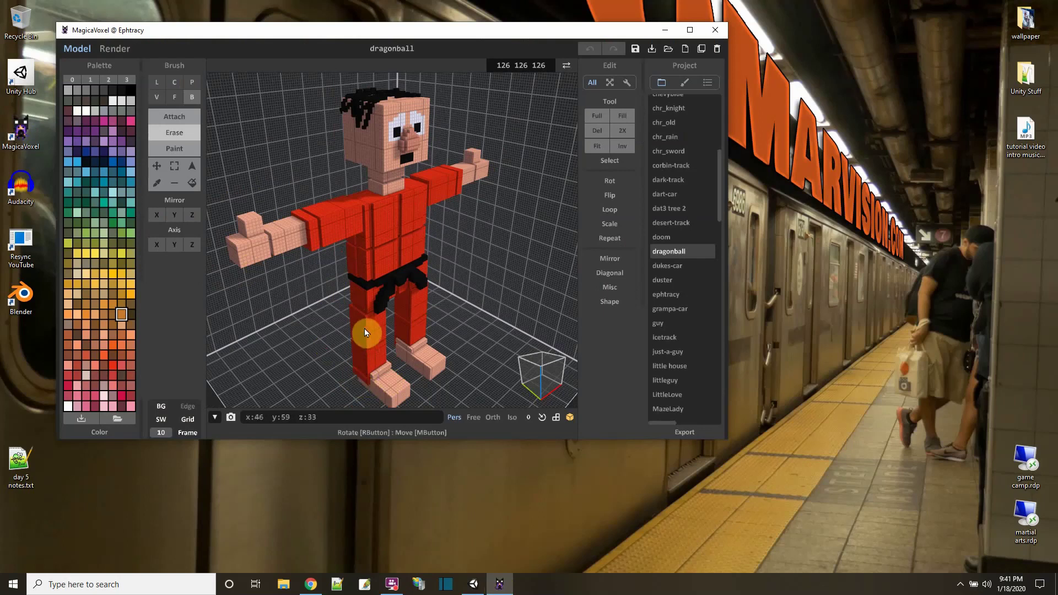
click(663, 30)
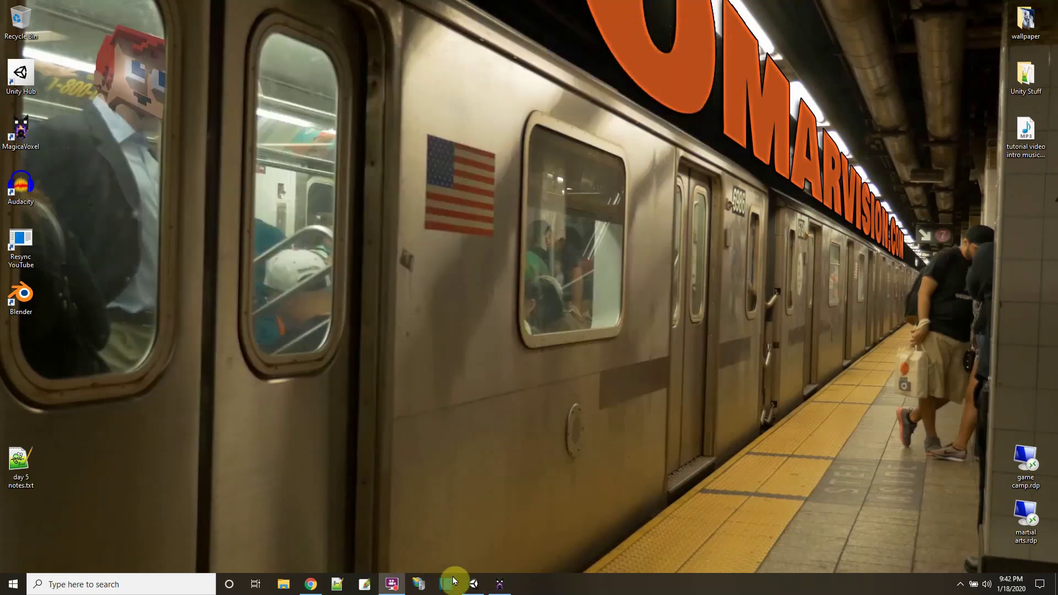
mouse_move(401, 589)
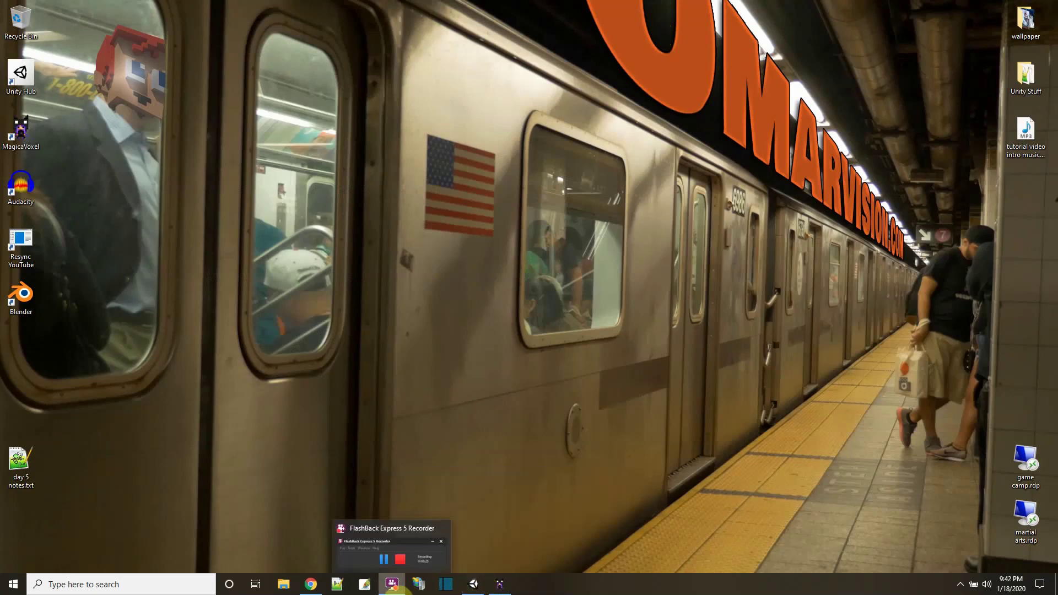
click(312, 585)
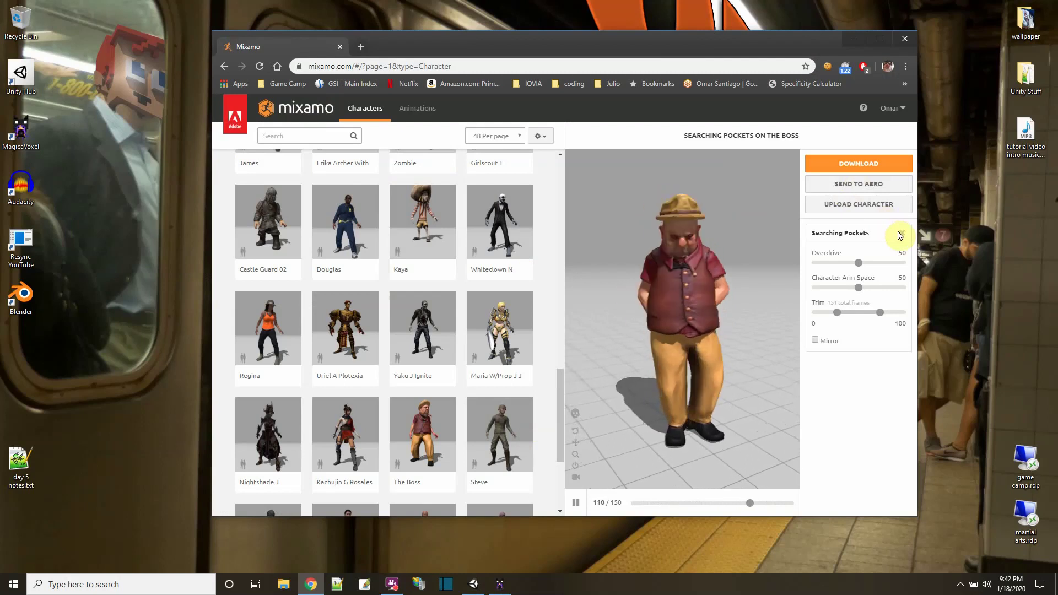
- Download The Boss with the Searching Pockets animation as FBX for Unity, With Skin, at 30 frames per second
click(861, 164)
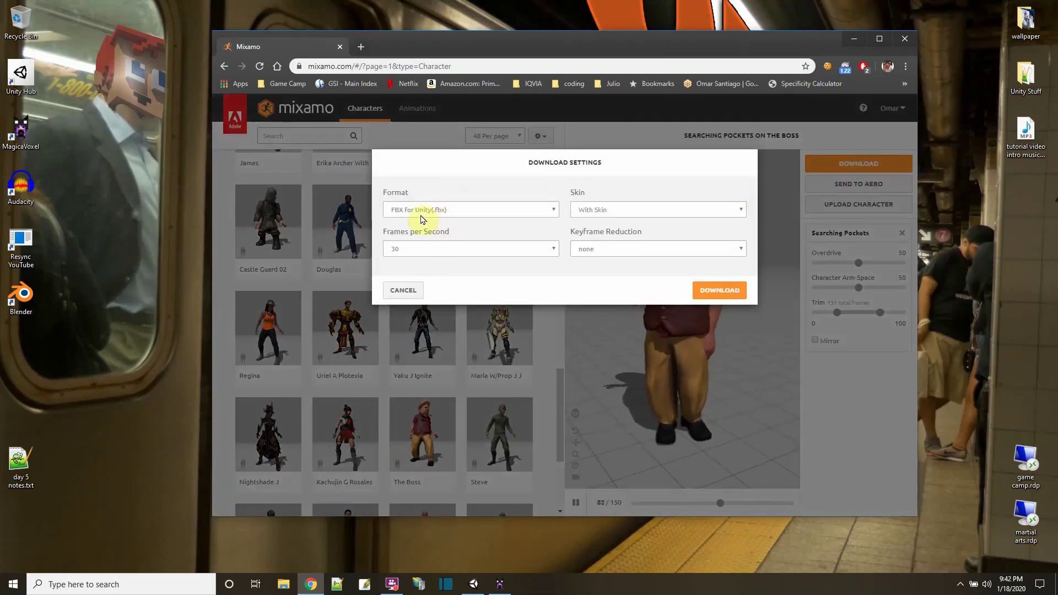
click(595, 215)
click(600, 222)
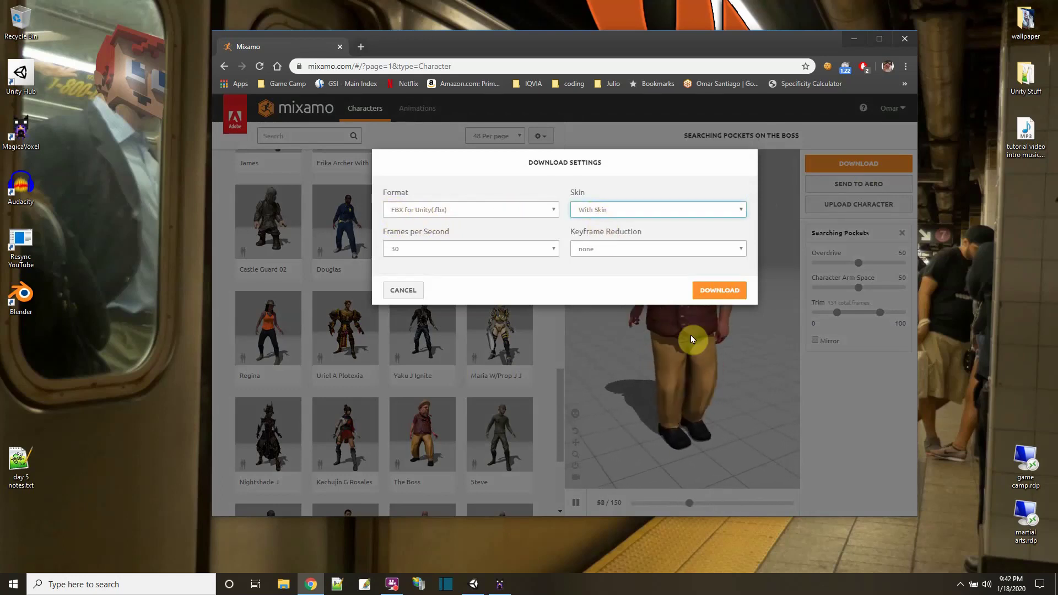
click(719, 290)
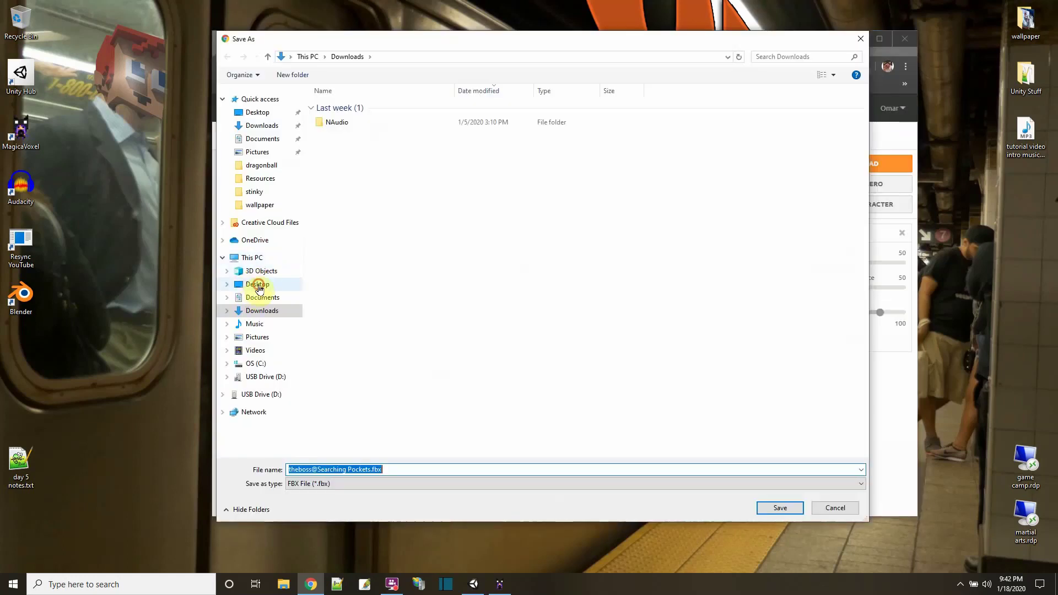
- Create a folder named oldman on the Desktop and save theboss@Searching Pockets.fbx in it
click(258, 286)
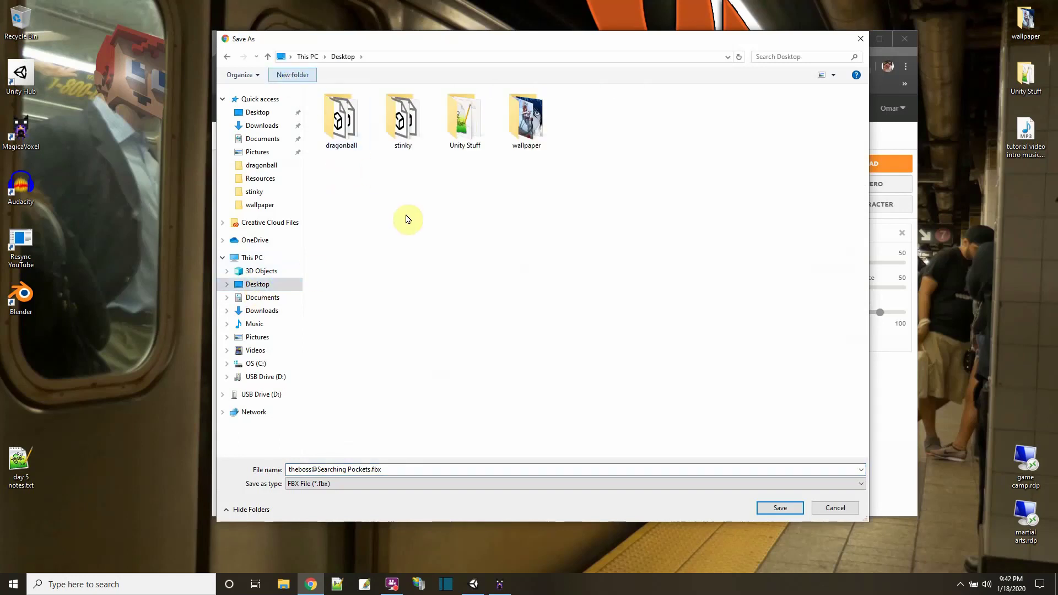
text(oldman)
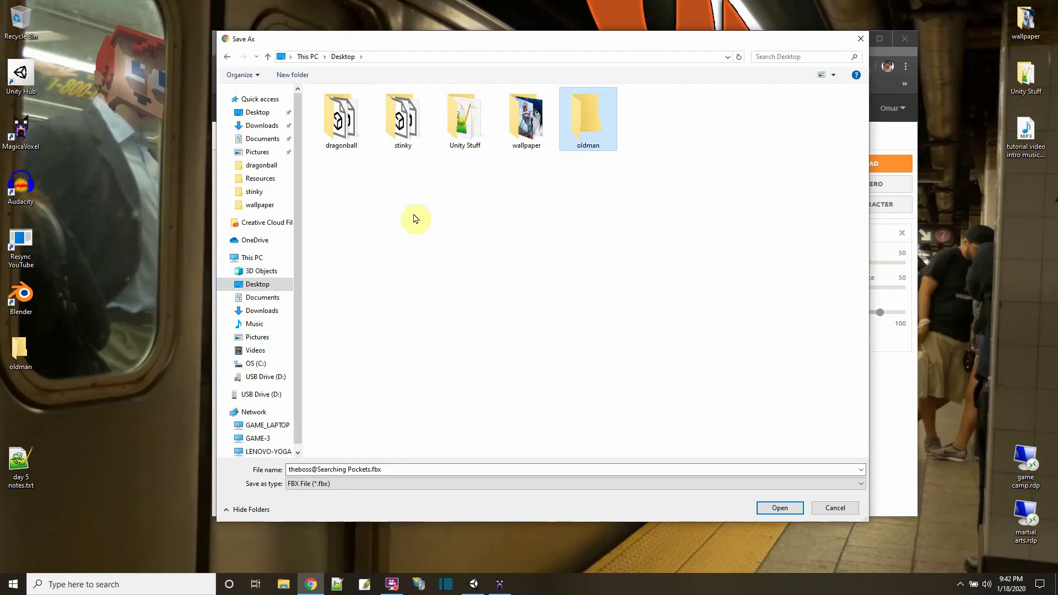
double_click(584, 114)
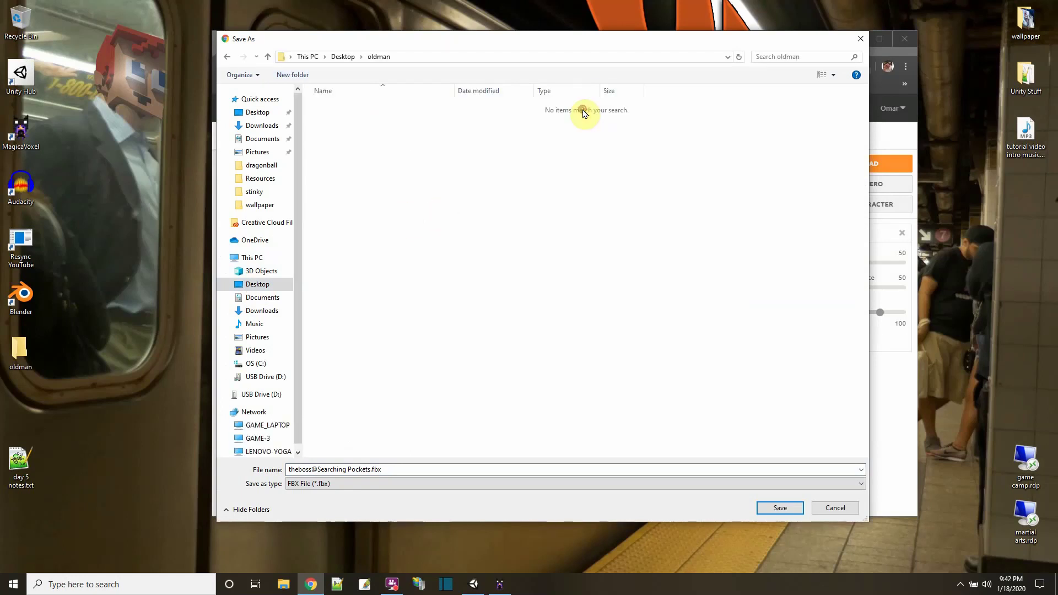
click(779, 508)
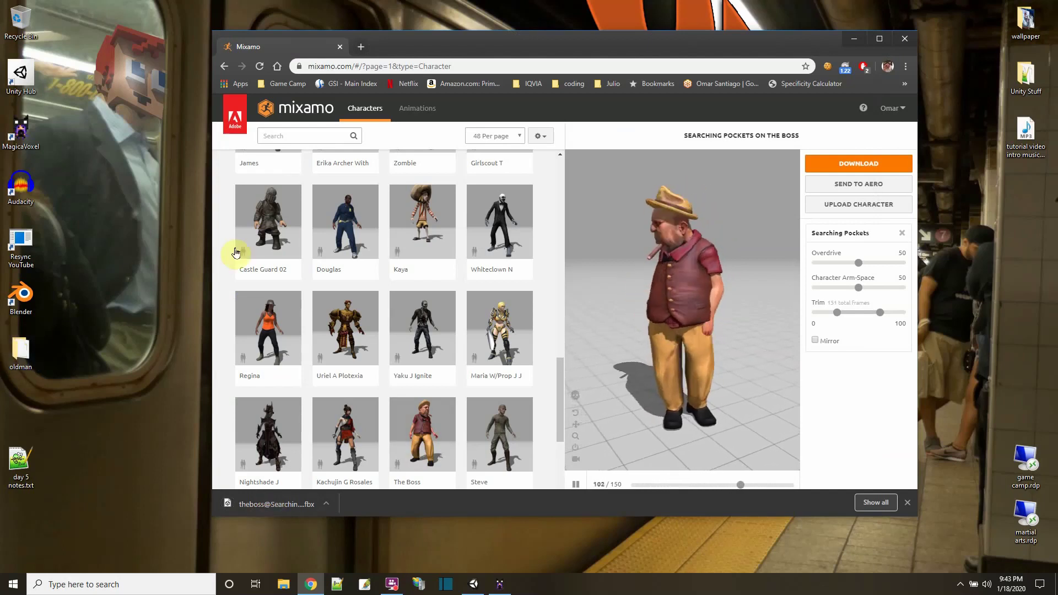
- Search the animations for walk, apply the third Walking result to The Boss, and enable In Place
click(410, 109)
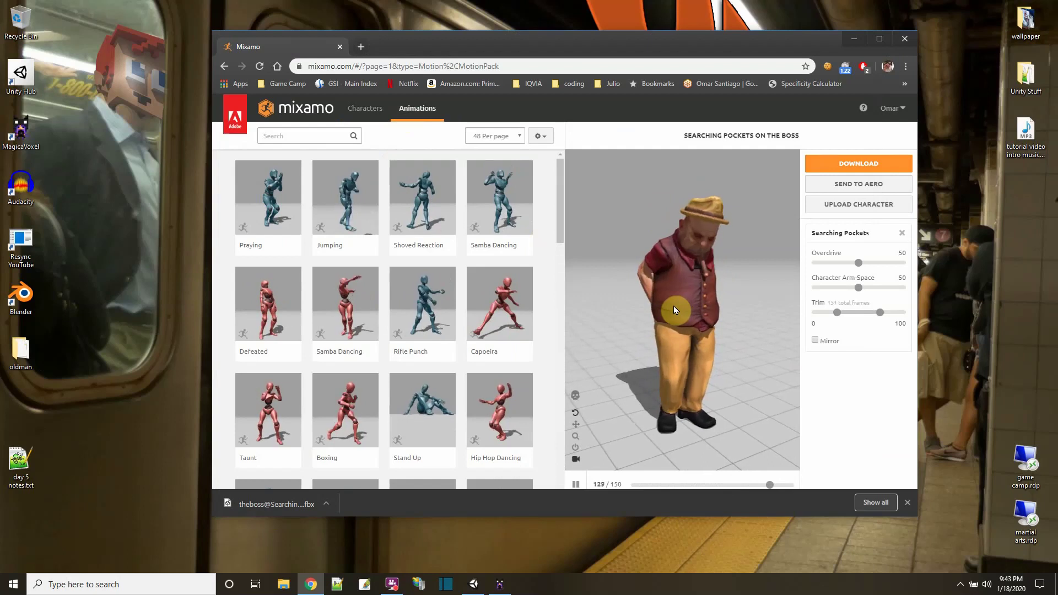
click(307, 136)
text(walk)
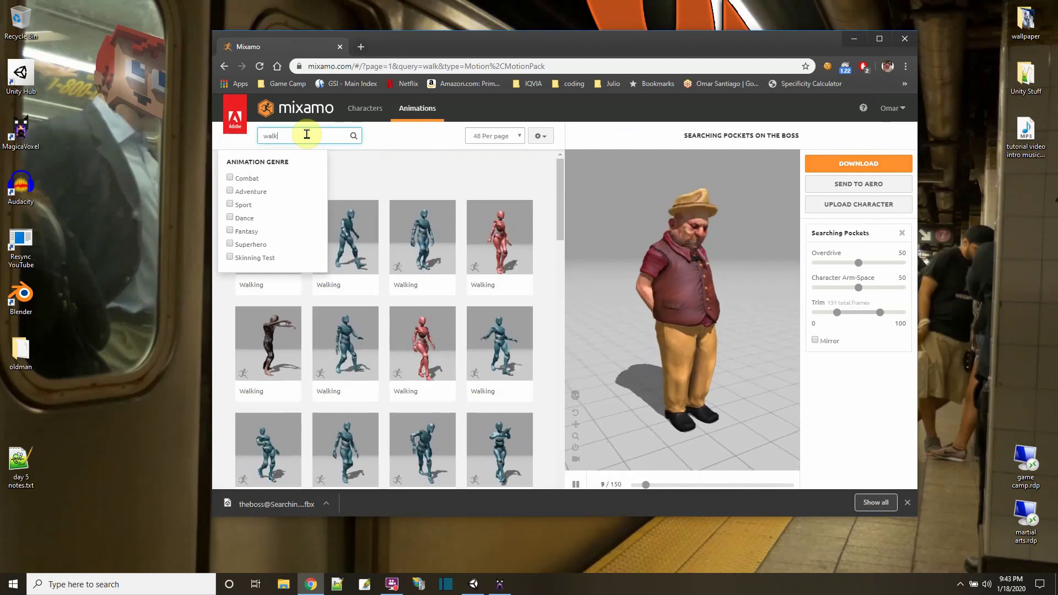
click(354, 252)
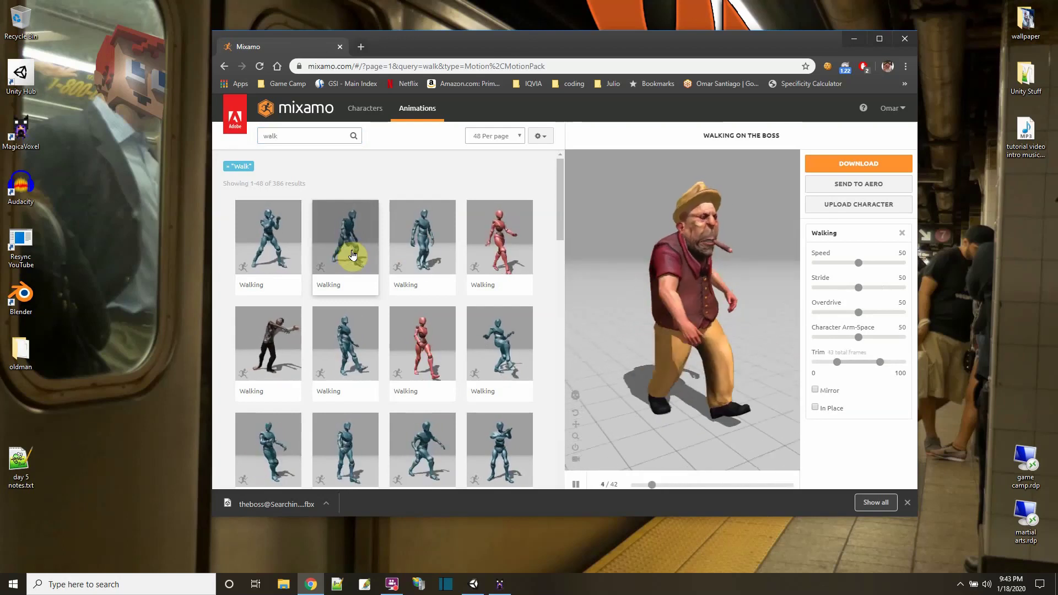
click(419, 252)
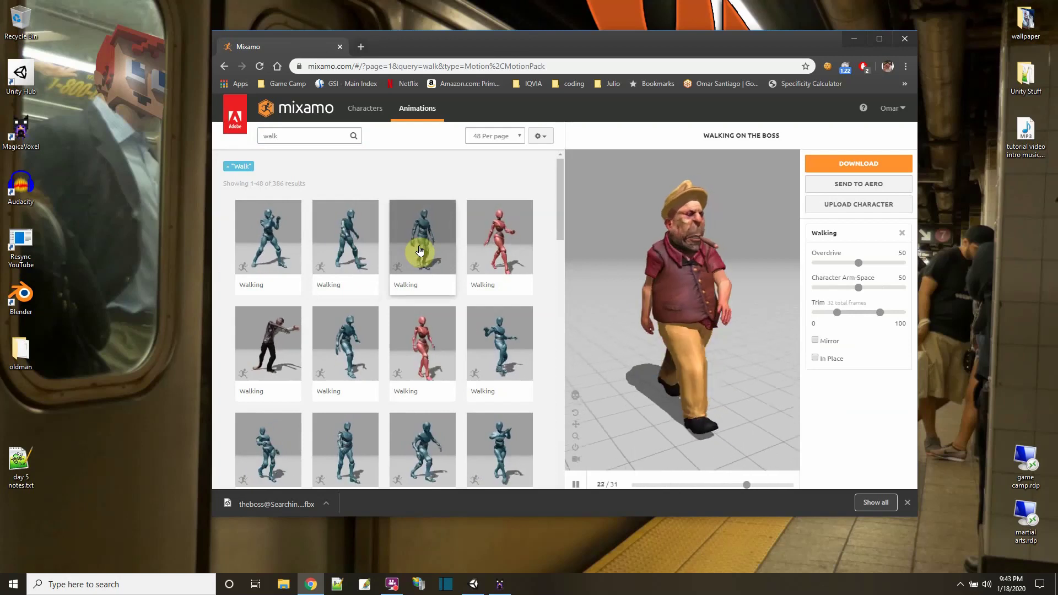
click(815, 358)
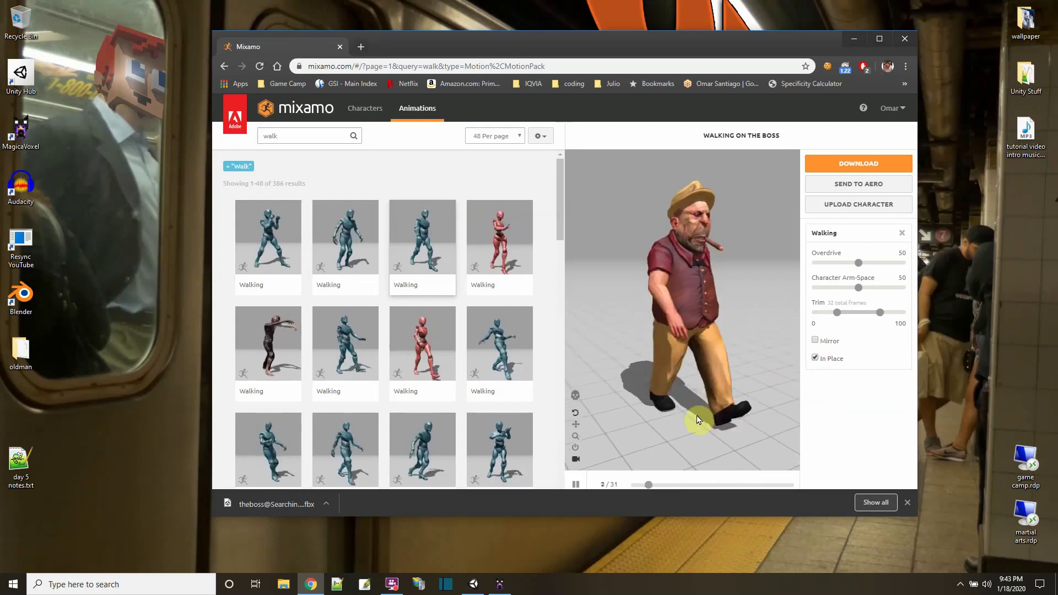
click(837, 164)
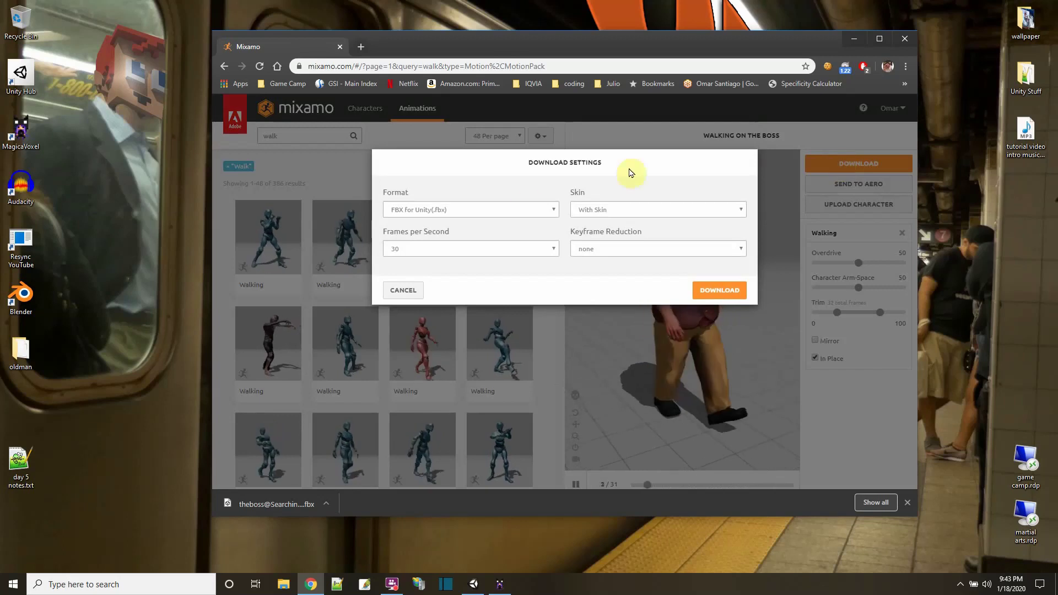
click(619, 213)
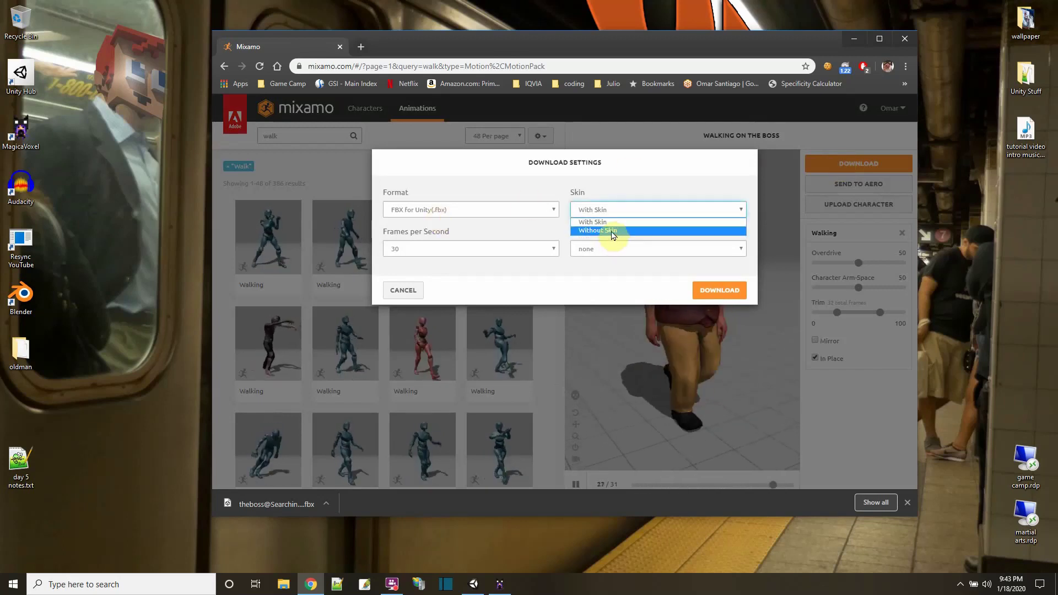
click(612, 231)
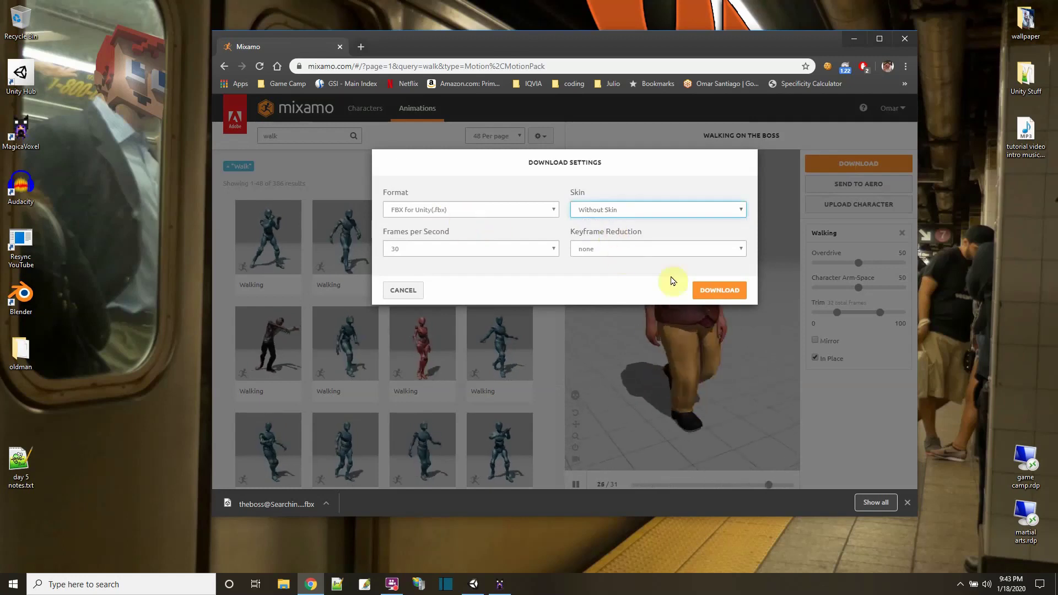
click(710, 296)
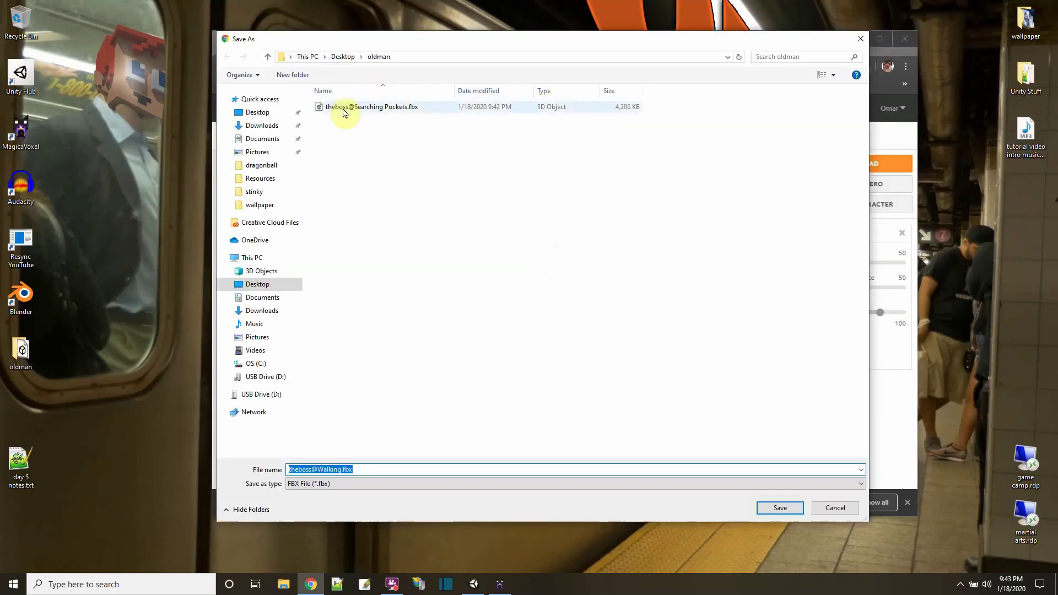
drag(859, 518, 539, 312)
click(640, 380)
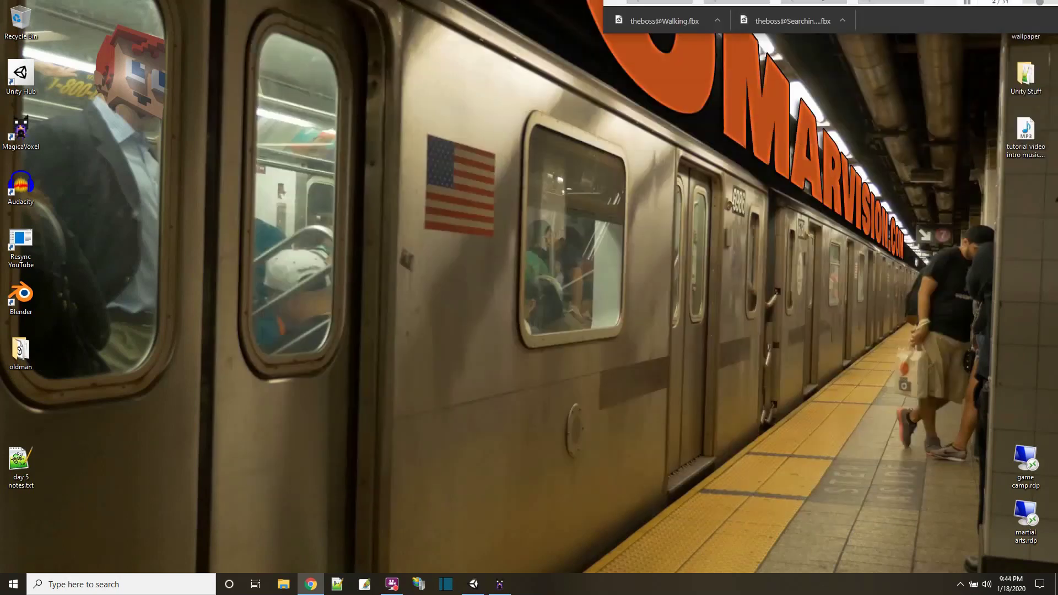
- Switch to Unity and import the oldman folder from the desktop into the project's Assets
click(474, 585)
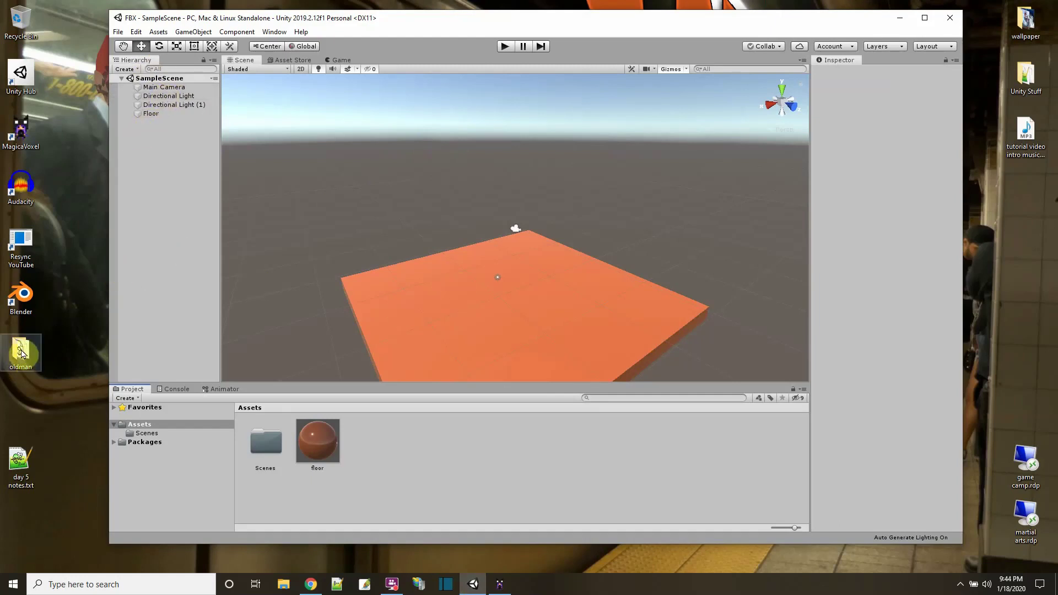
drag(22, 353, 399, 449)
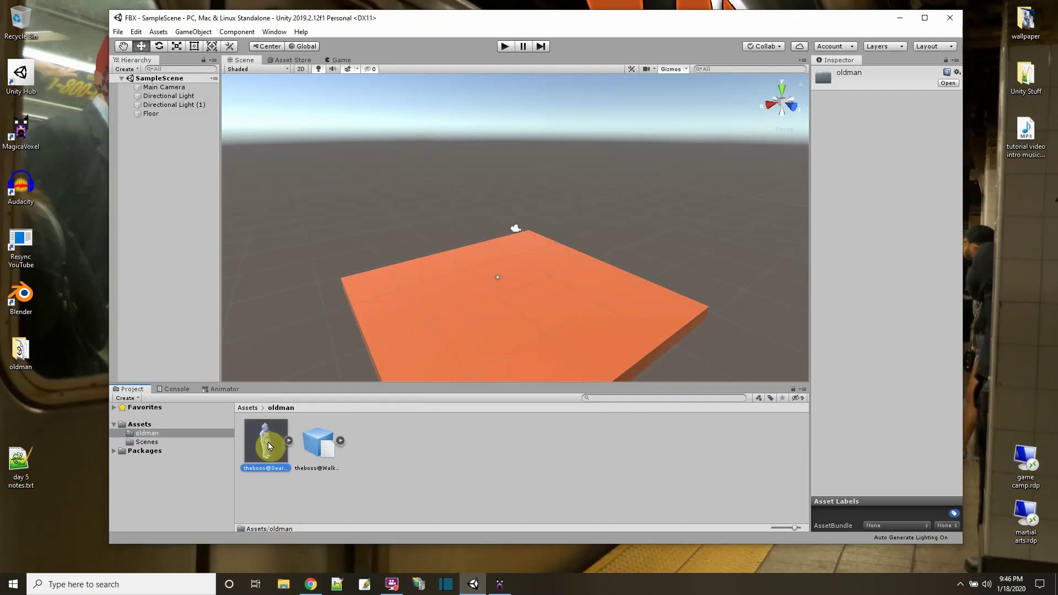
- Extract the textures of the theboss@Searching Pockets model into the oldman folder and fix the normal map import setting
click(270, 445)
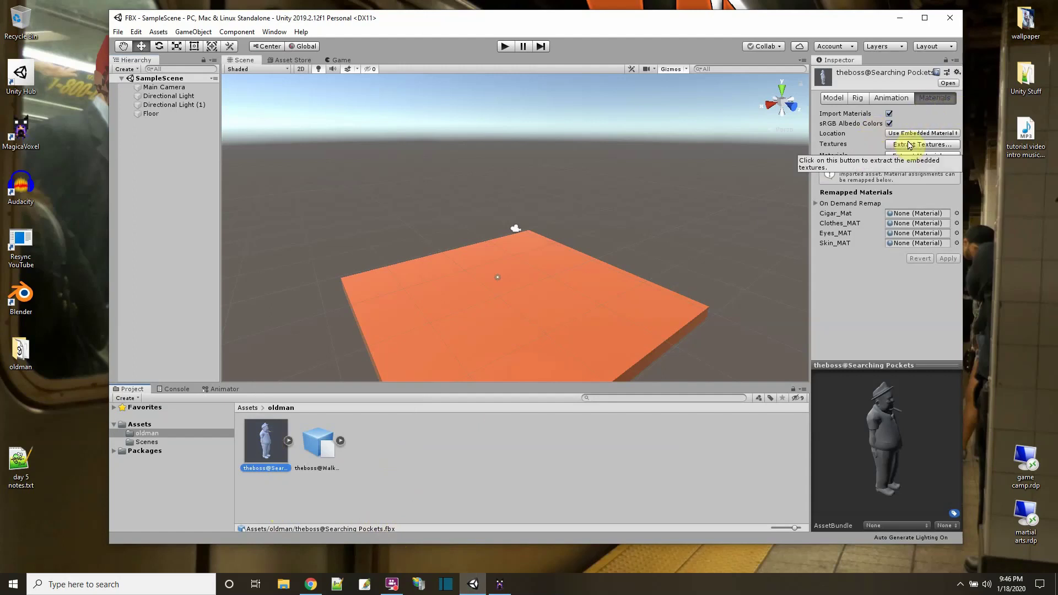
click(909, 145)
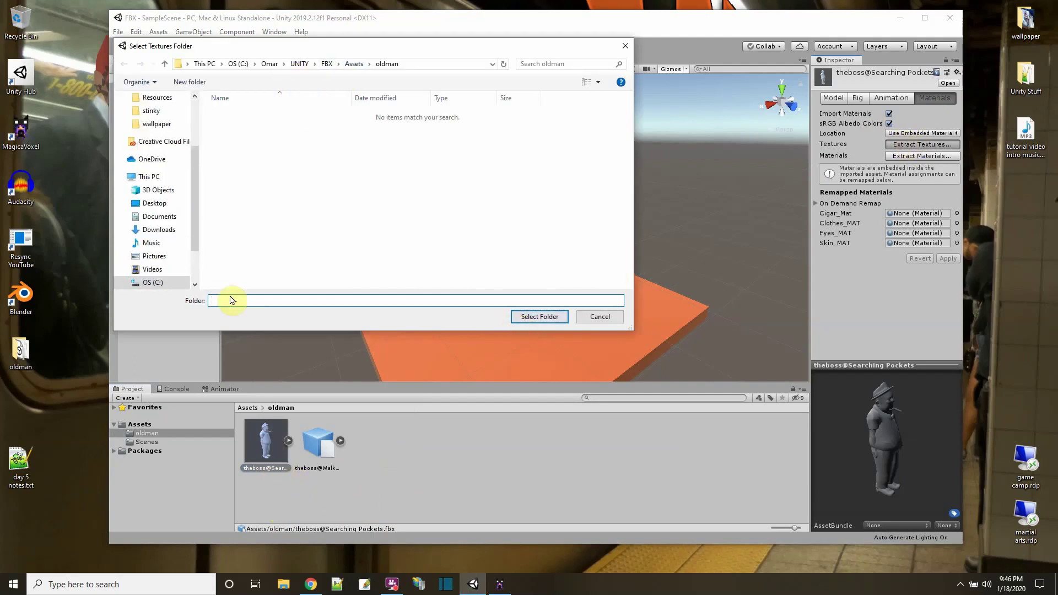
click(541, 318)
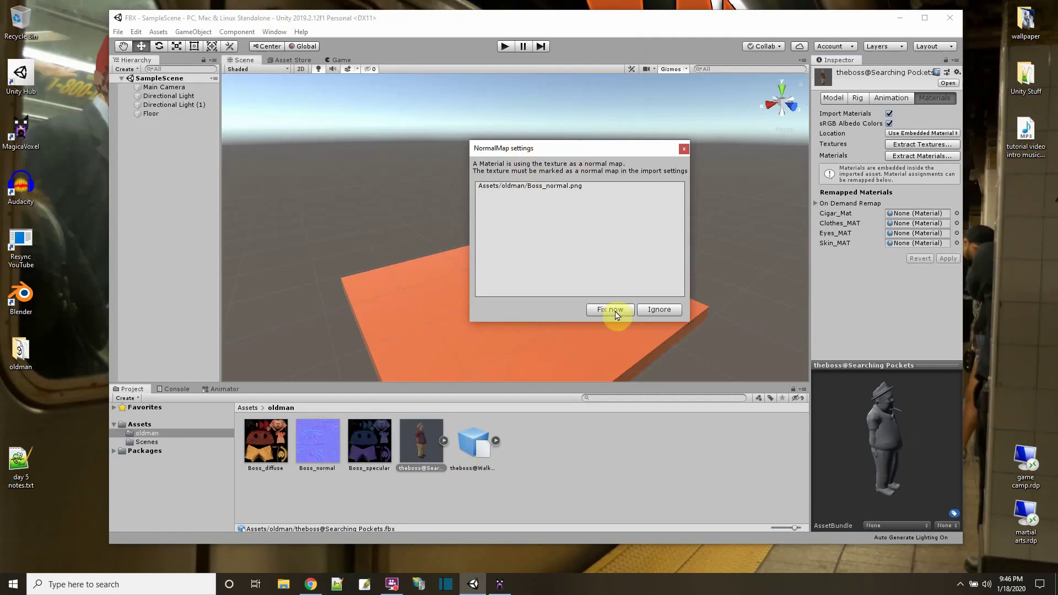
click(613, 309)
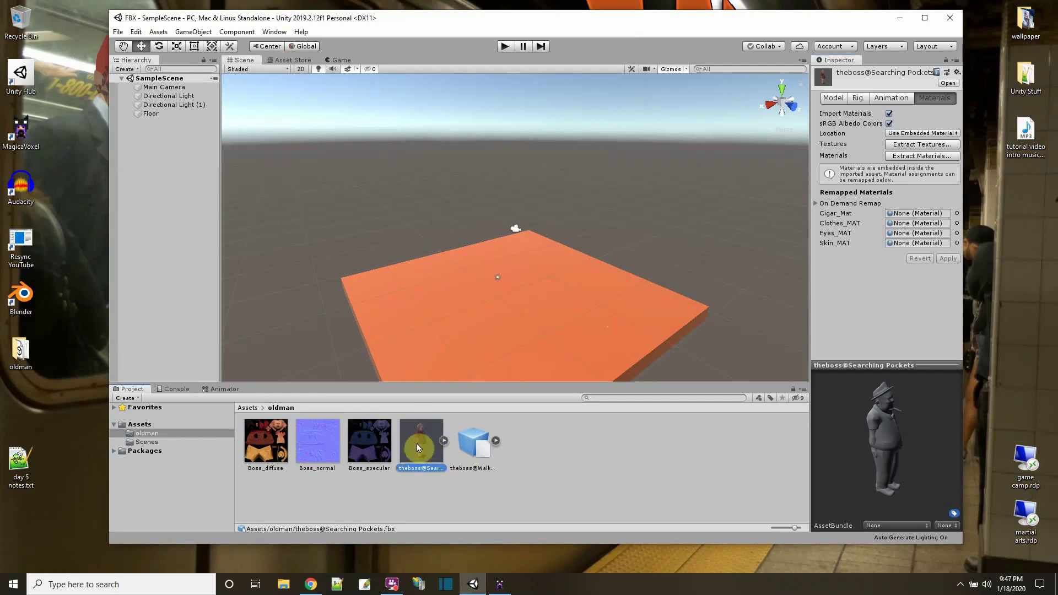
- Place the theboss@Searching Pockets model on the orange floor and frame it in the Scene view
drag(420, 444, 481, 301)
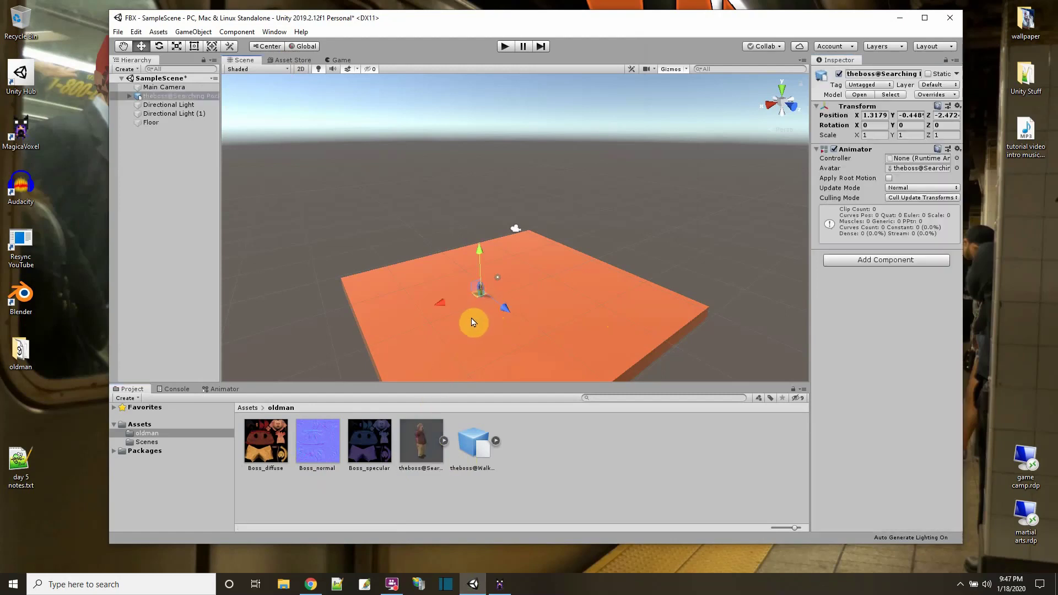
double_click(150, 98)
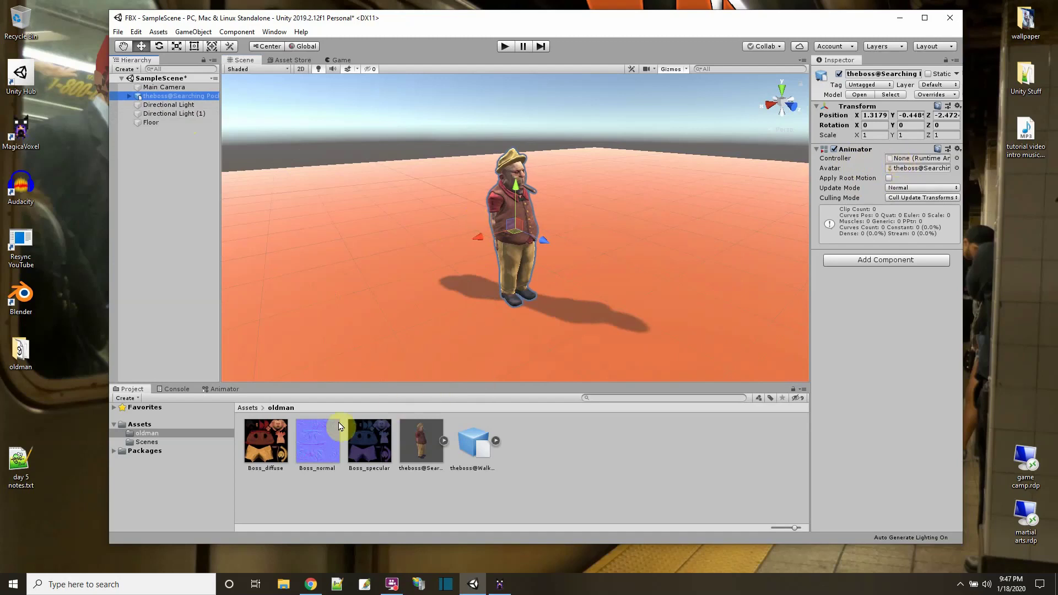
- Create an Animator Controller named theboss in the oldman folder
right_click(561, 433)
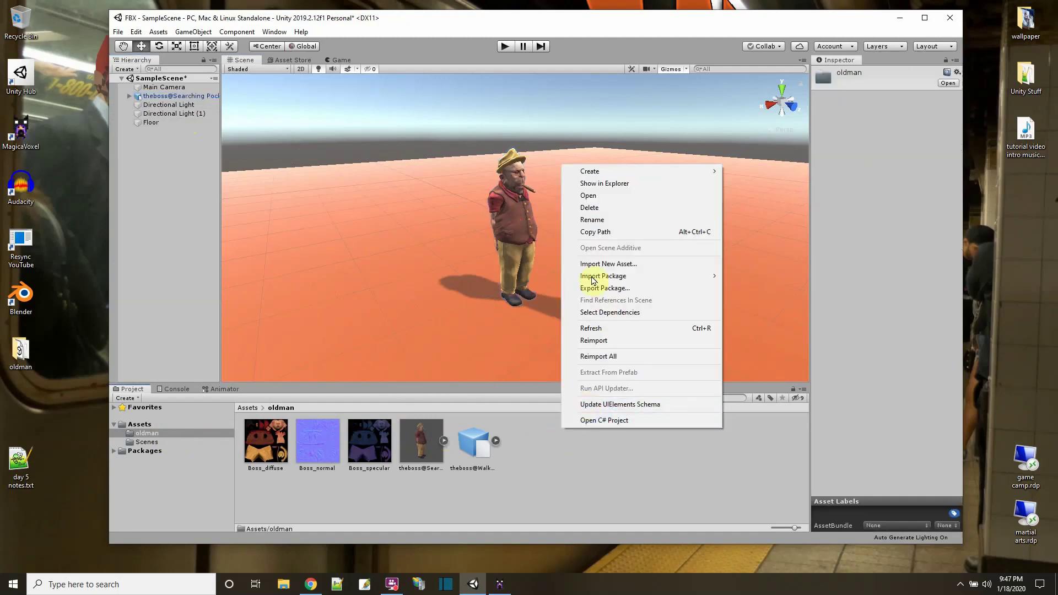
mouse_move(590, 176)
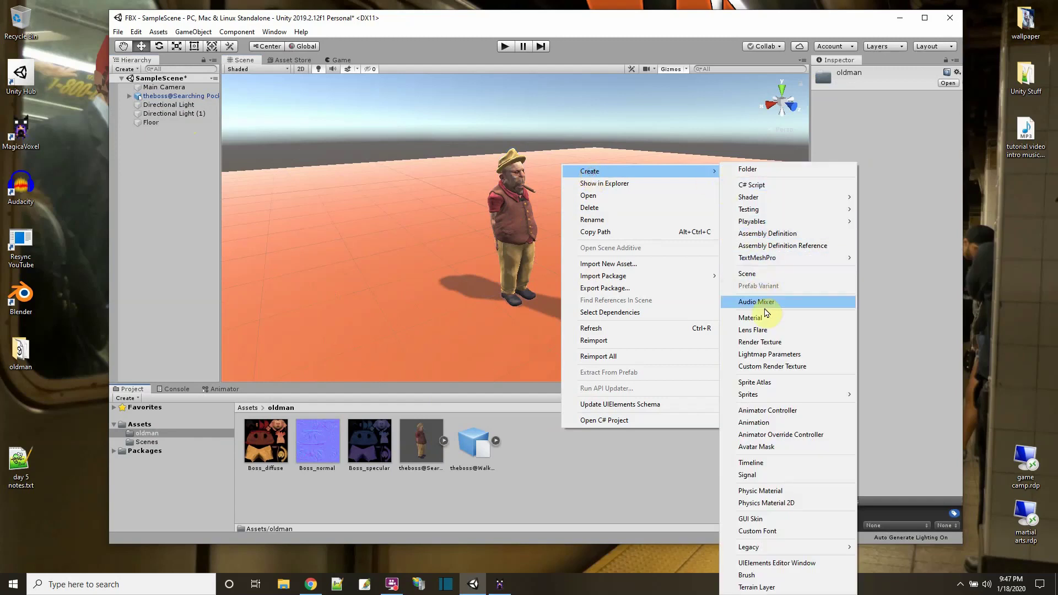
click(767, 410)
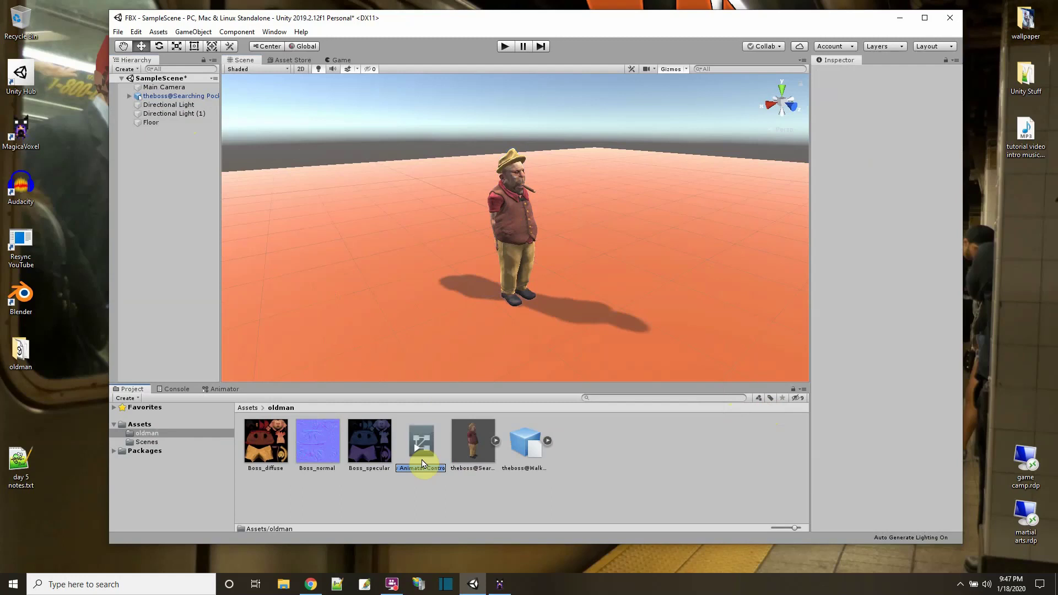
text(theboos)
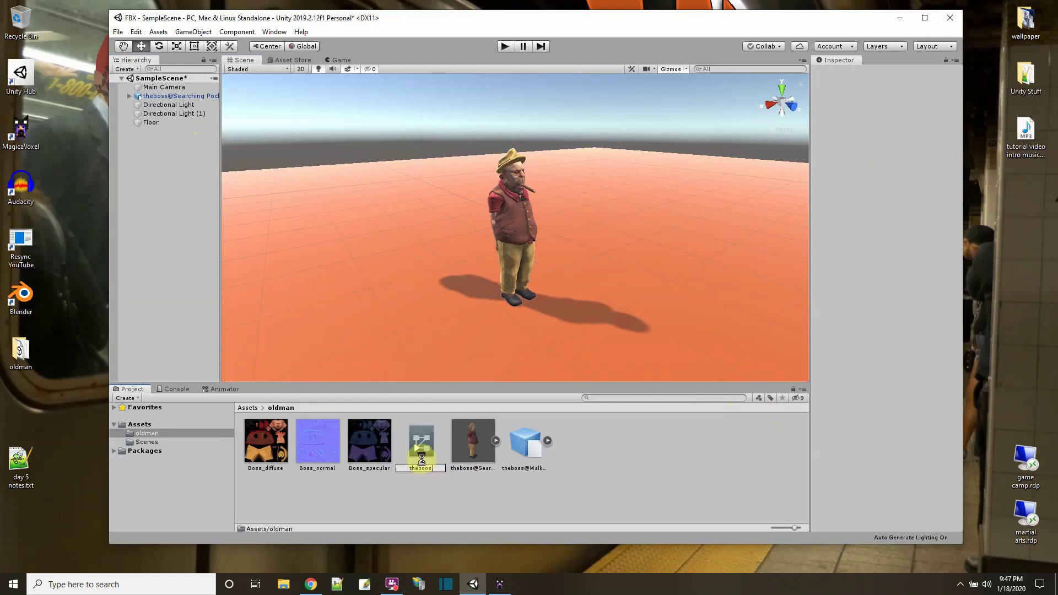
key(Return)
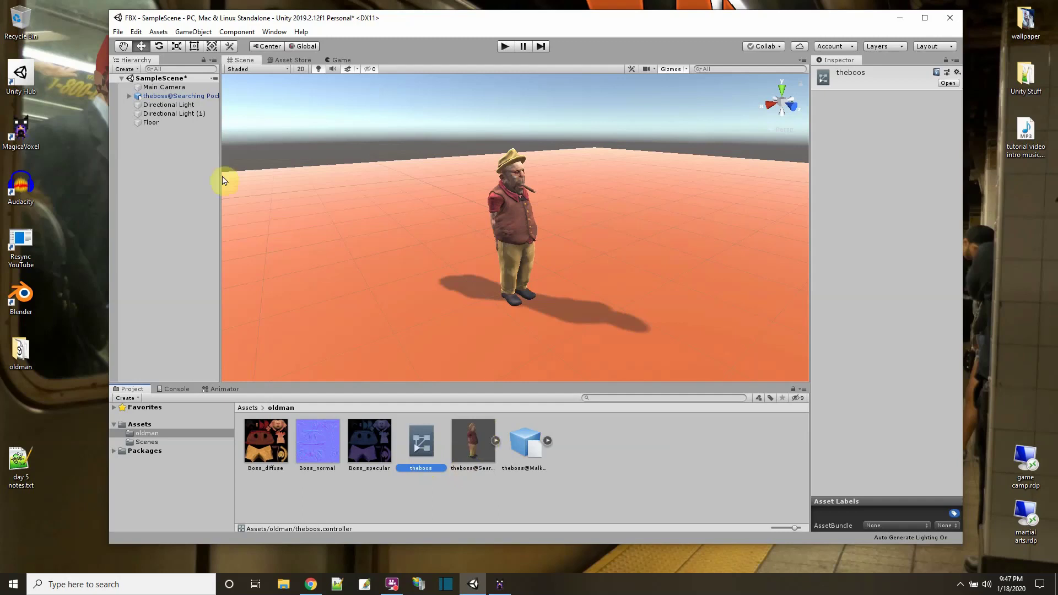
- Assign the theboss controller to the Animator component of the theboss@Searching Pockets character and open the controller for editing
click(172, 97)
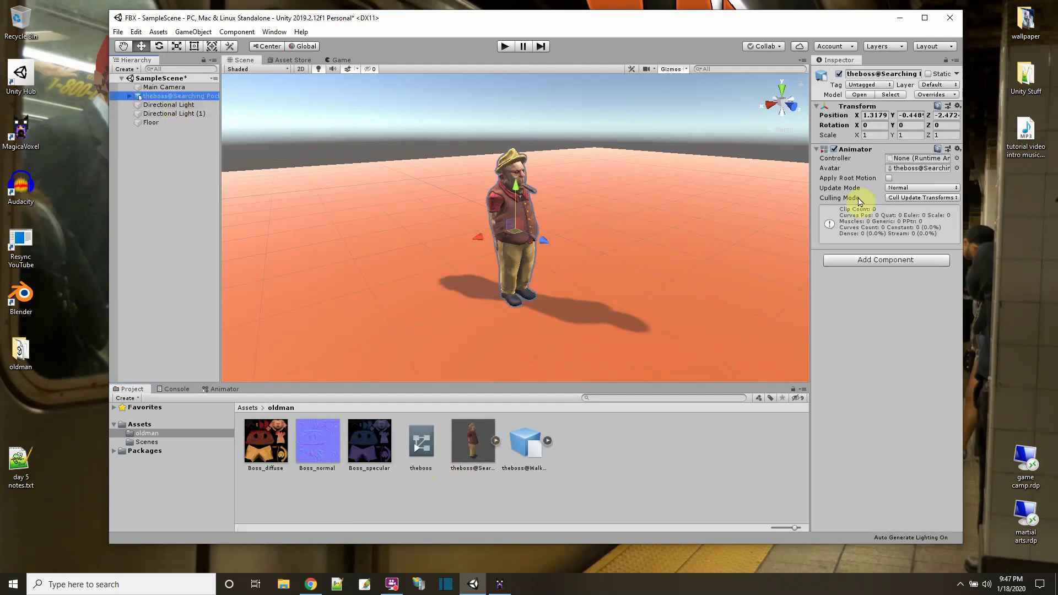
drag(421, 441, 910, 160)
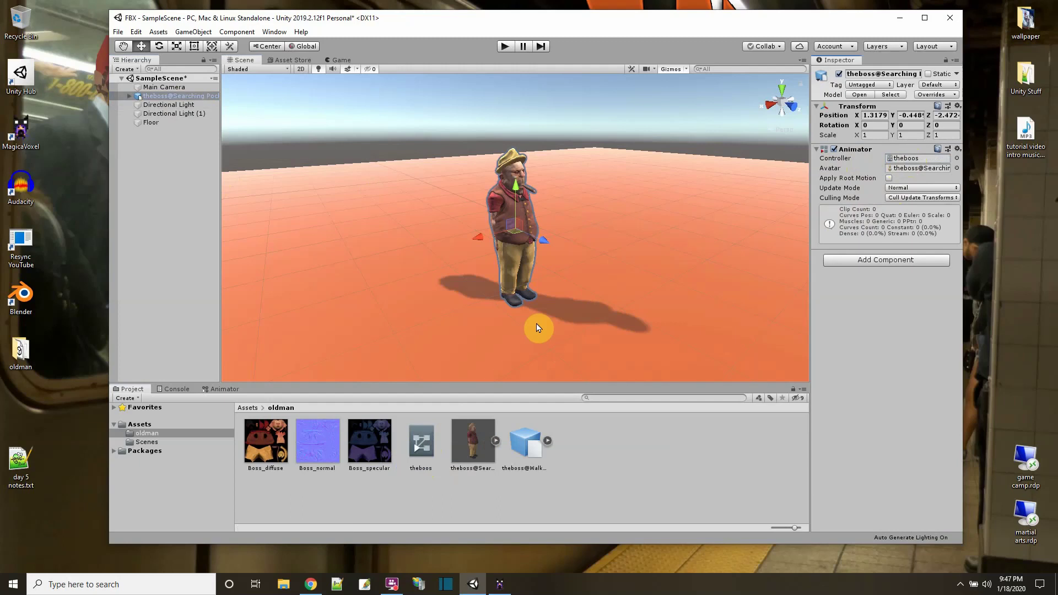
double_click(419, 444)
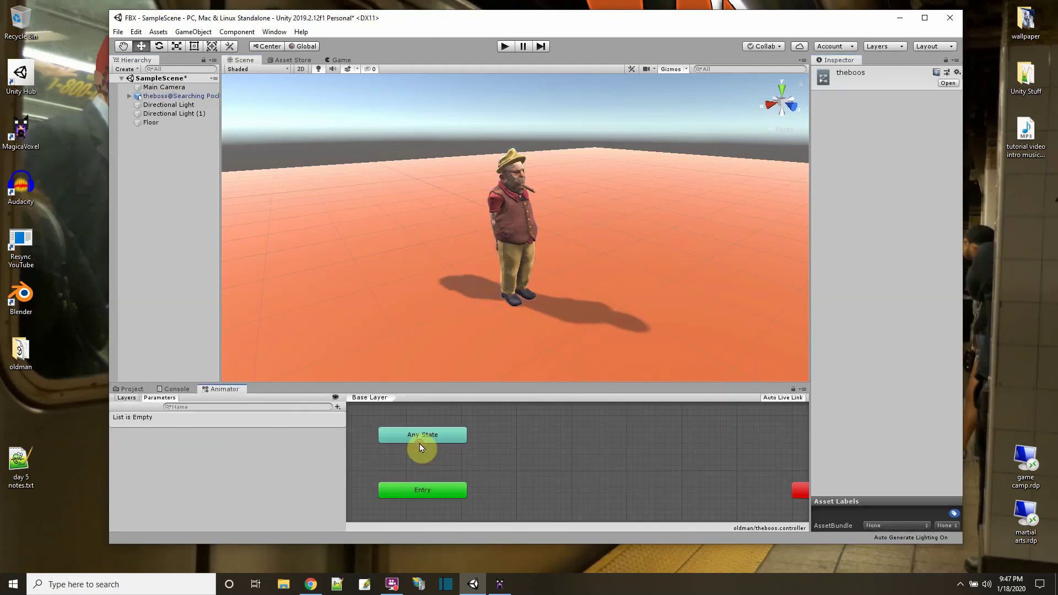
- Dock the Animator window between the Scene view and the Project window, narrow its parameter list and make it taller
drag(226, 389, 284, 379)
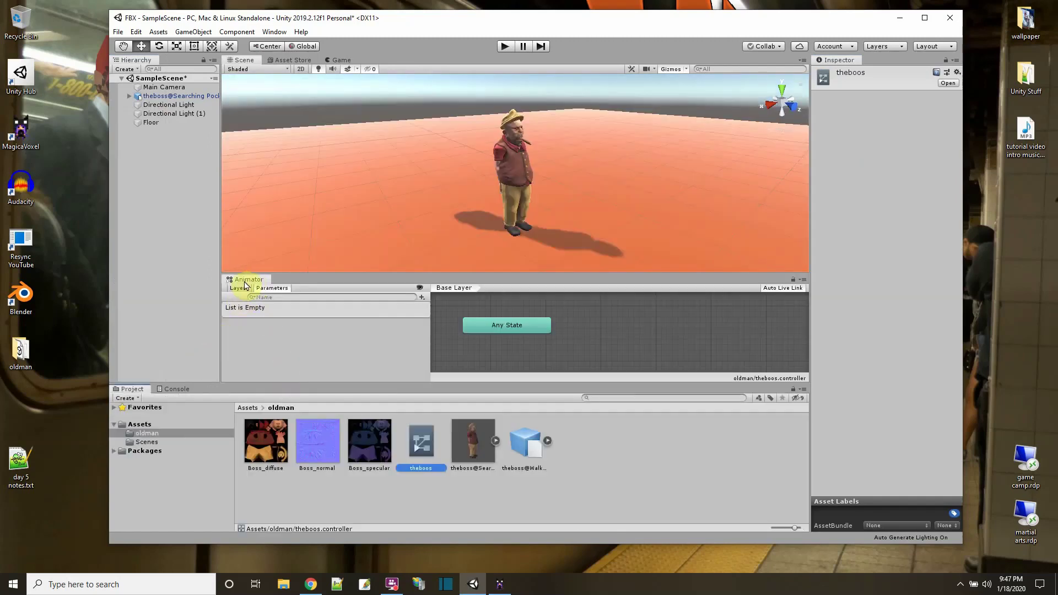
mouse_move(246, 282)
mouse_down()
mouse_move(260, 259)
mouse_move(260, 283)
mouse_move(238, 288)
mouse_up()
drag(424, 350, 281, 355)
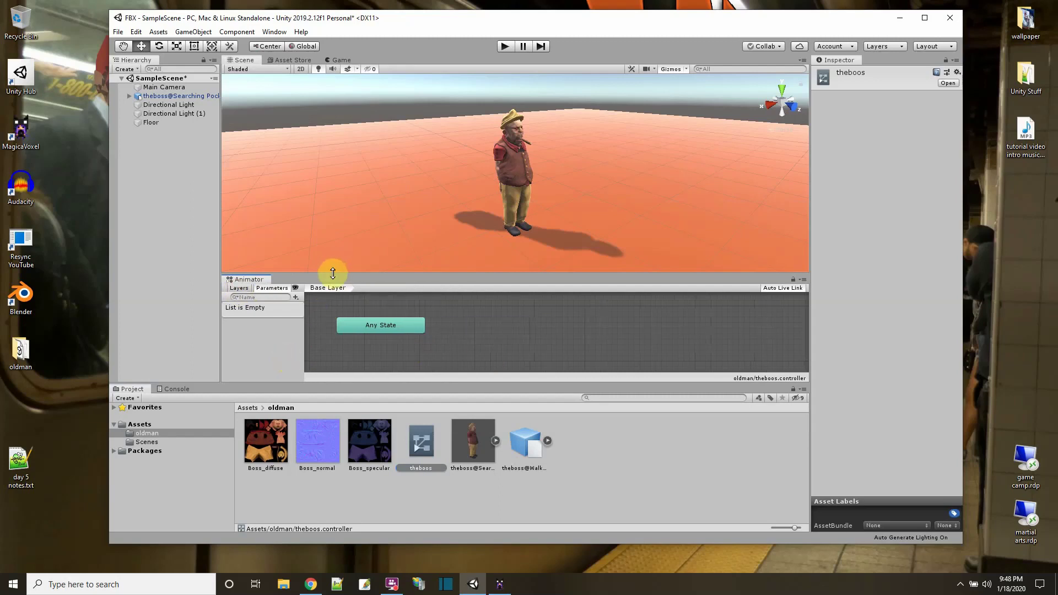
drag(332, 272, 338, 234)
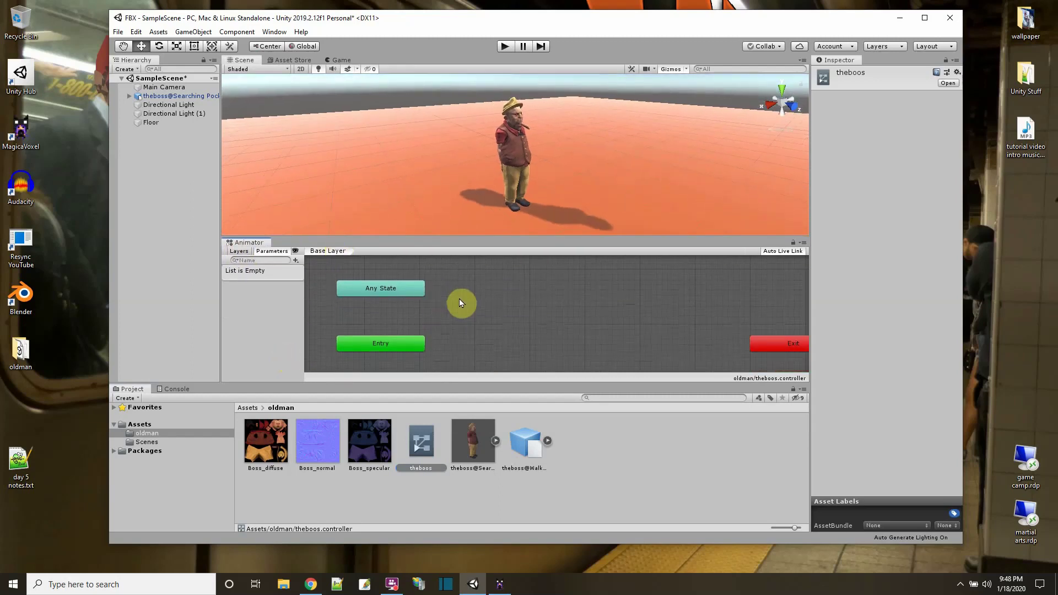
- Add the Searching Pockets animation to the theboss controller as its default state and briefly play the scene to test it
scroll(459, 299, up, 3)
scroll(458, 299, down, 2)
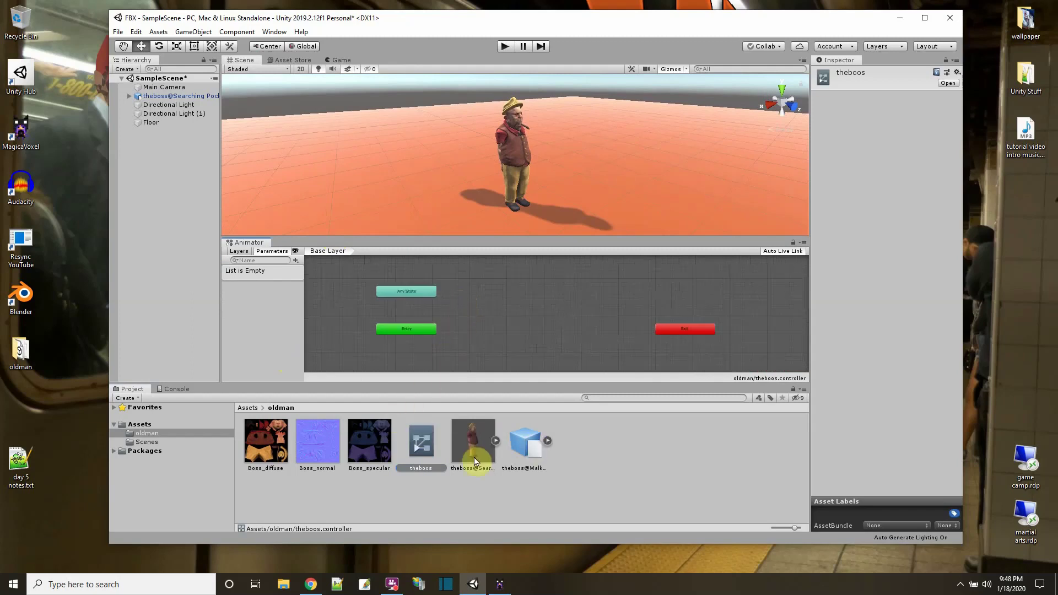
drag(471, 441, 503, 325)
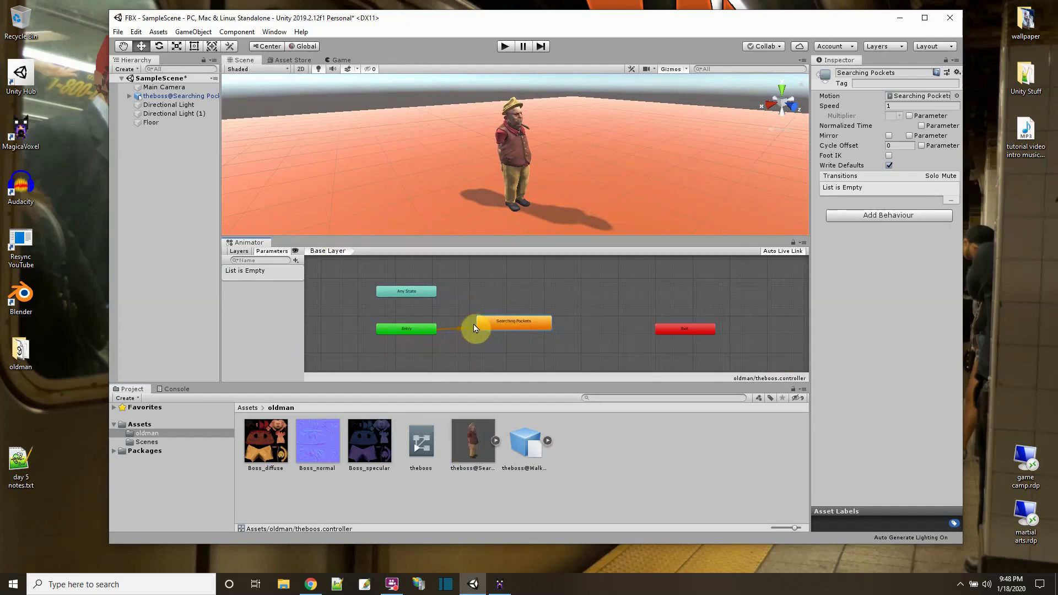
click(505, 47)
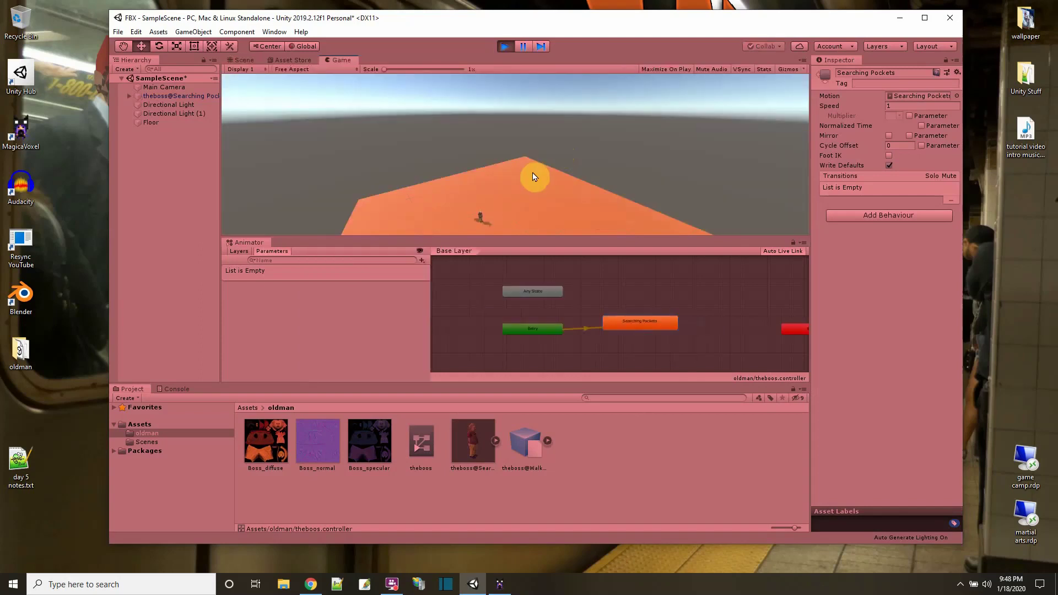
click(503, 46)
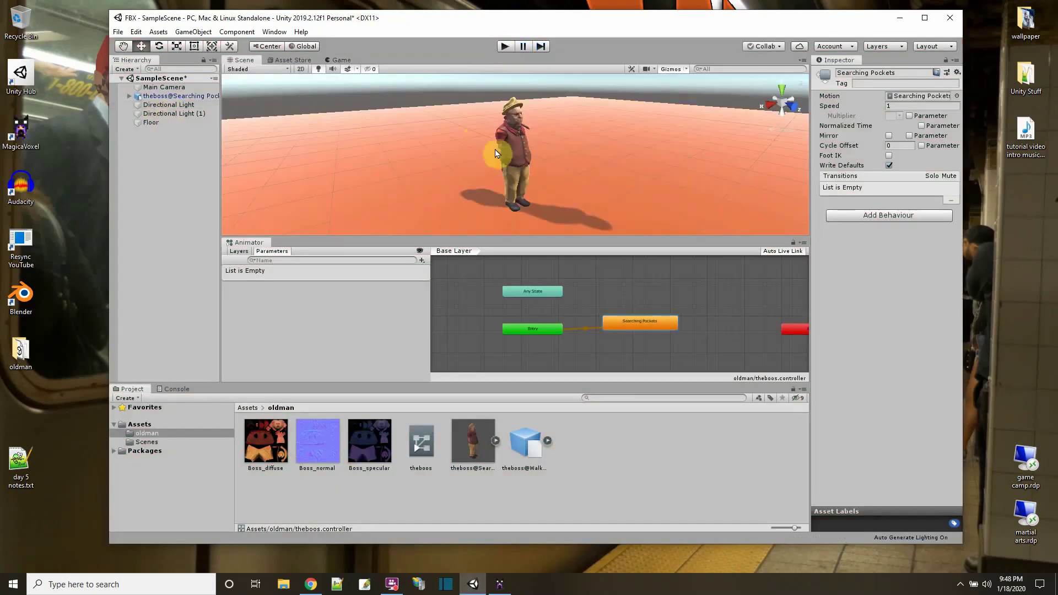
- Zoom the Scene view in on the character and move the Main Camera to that view's location
scroll(513, 181, up, 3)
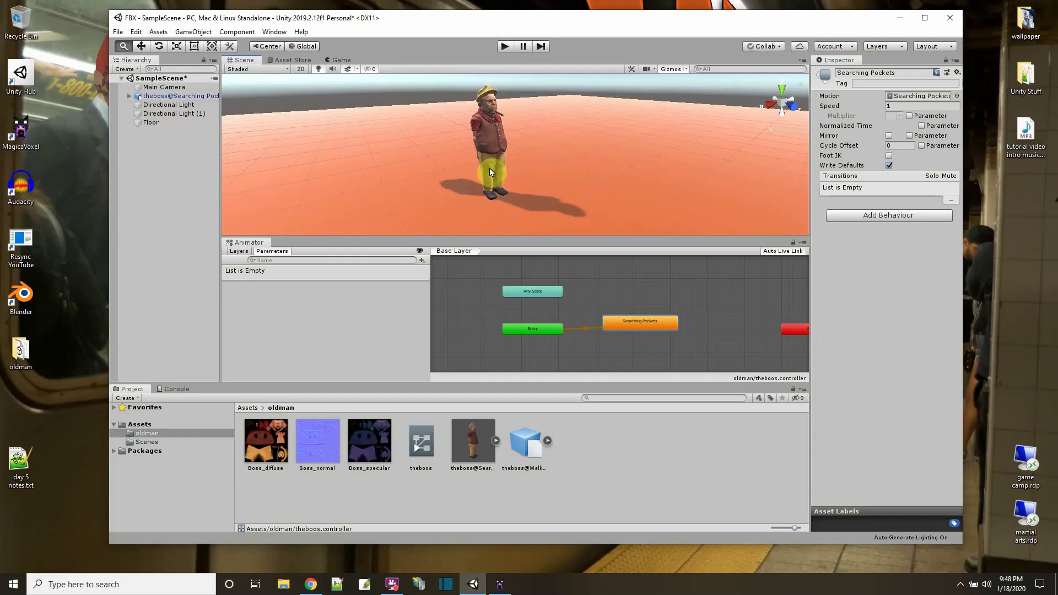
scroll(499, 177, up, 3)
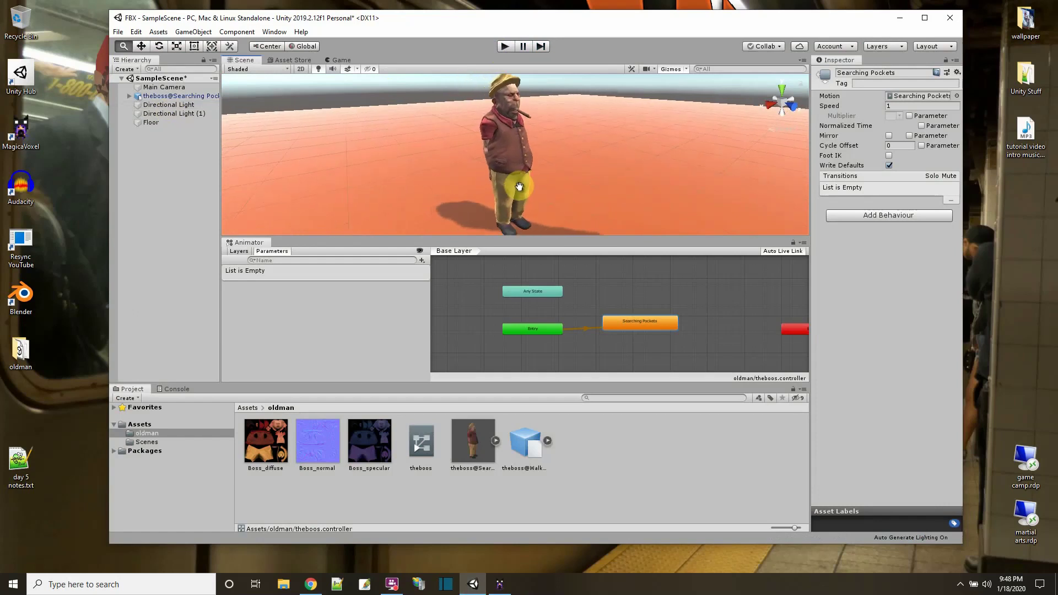
click(167, 87)
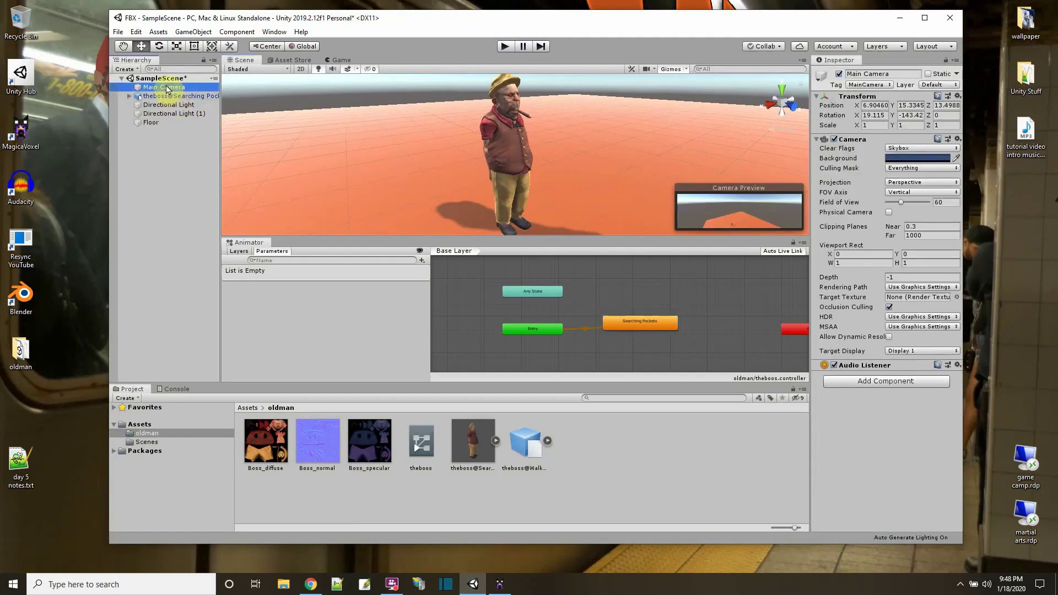
key(ctrl+alt+f)
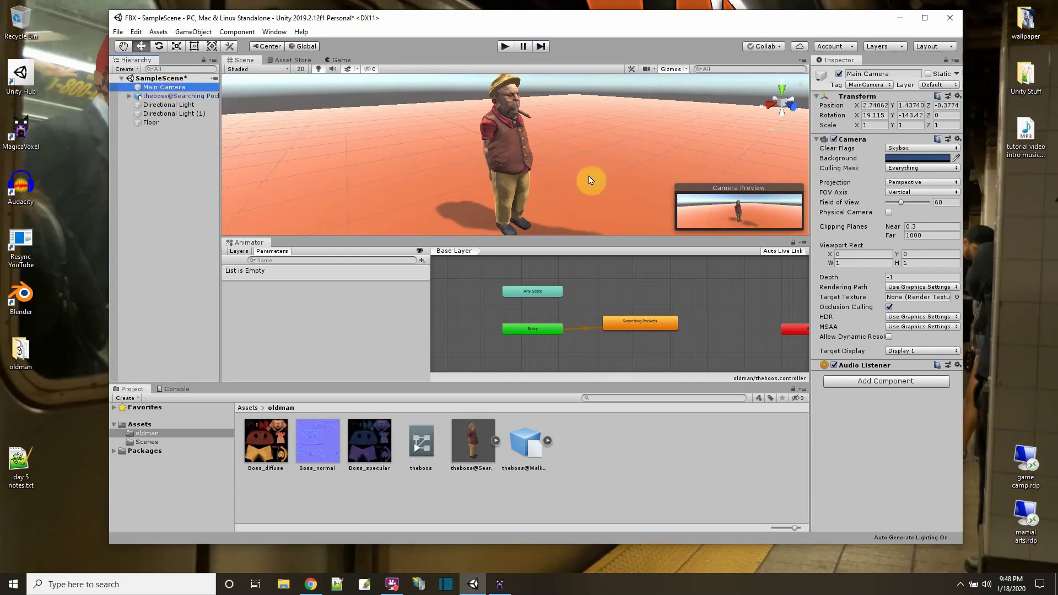
- Save the scene and play it with the character selected to watch the Searching Pockets animation, then stop playback
click(191, 98)
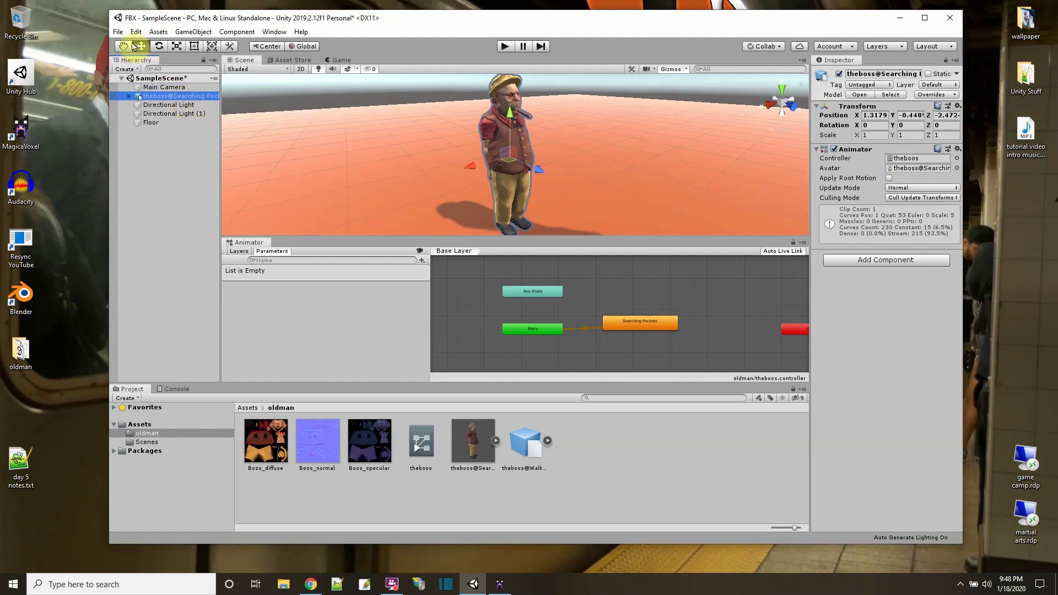
click(118, 32)
click(132, 71)
click(506, 47)
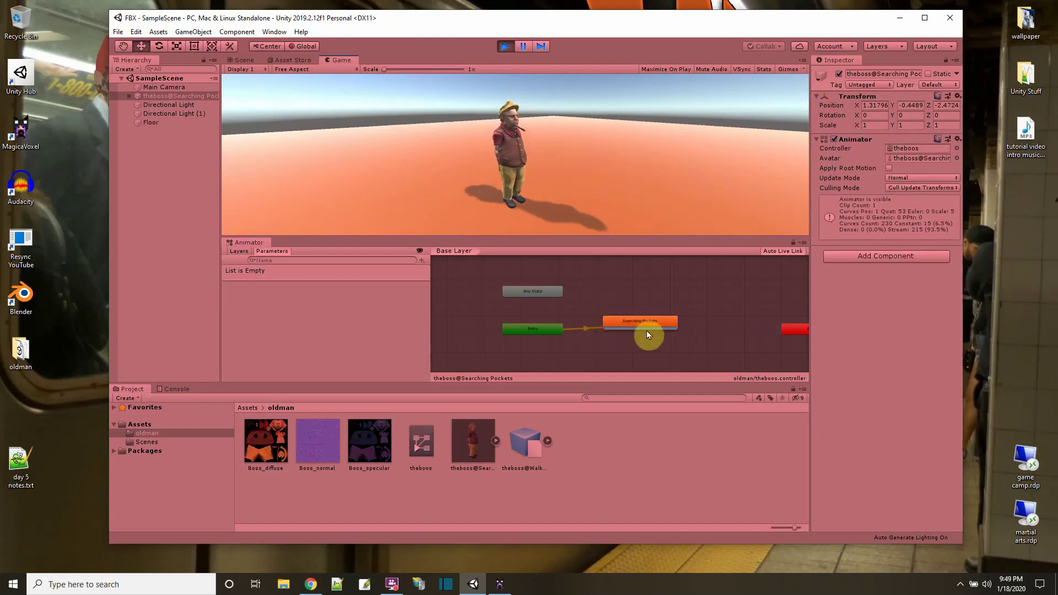
click(504, 47)
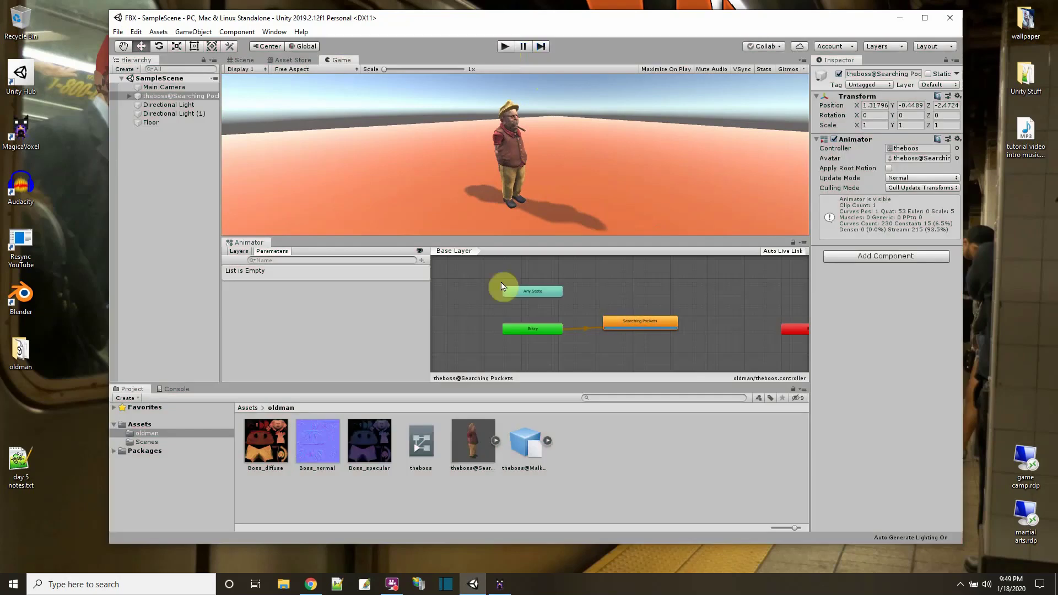
- Enable Loop Time for the Searching Pockets clip of the theboss@Searching Pockets asset and apply the import change
click(474, 444)
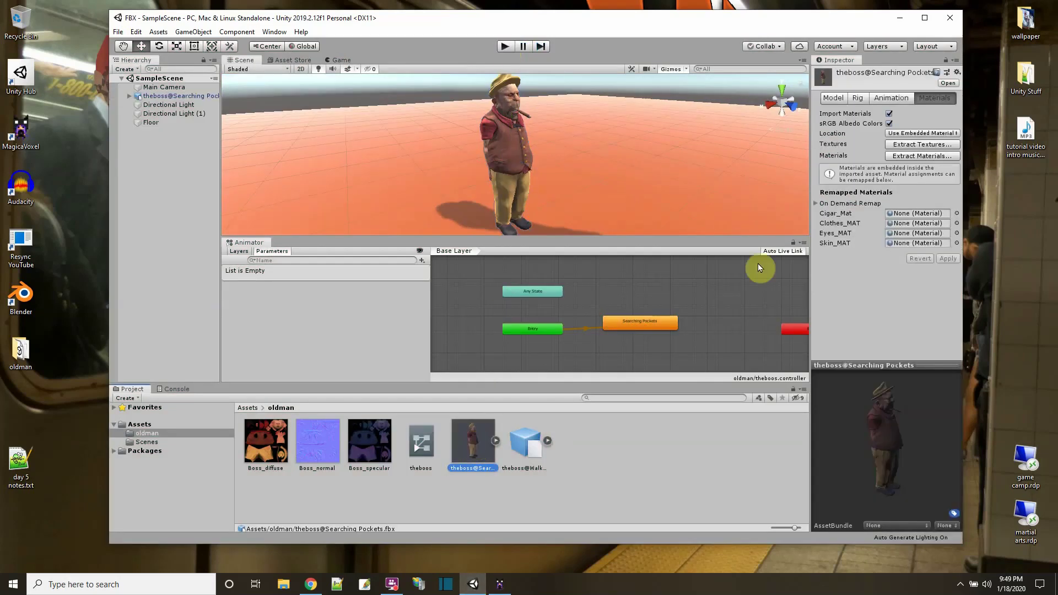
click(891, 98)
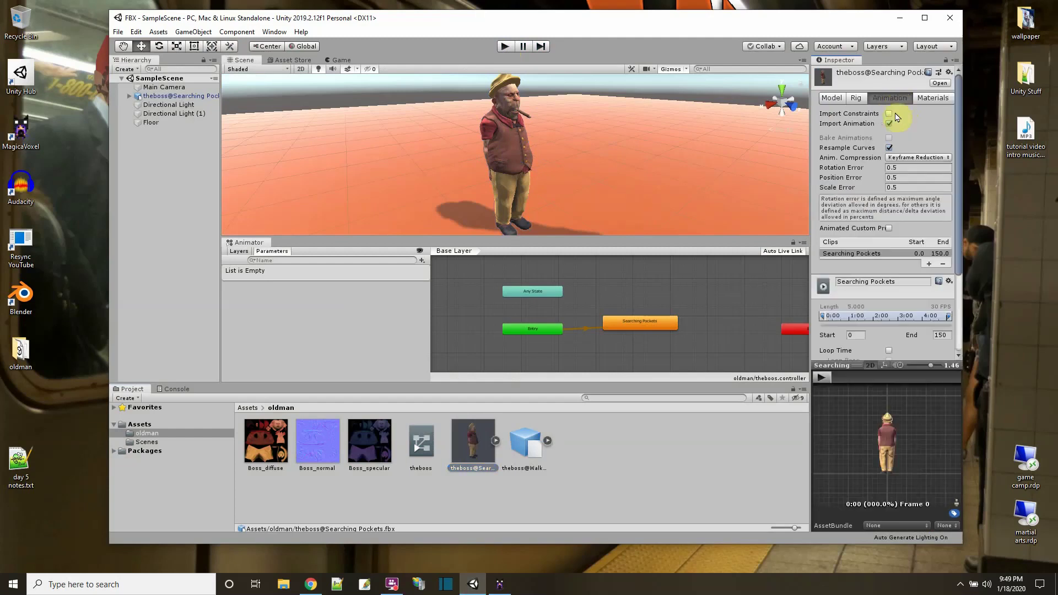
scroll(862, 249, down, 3)
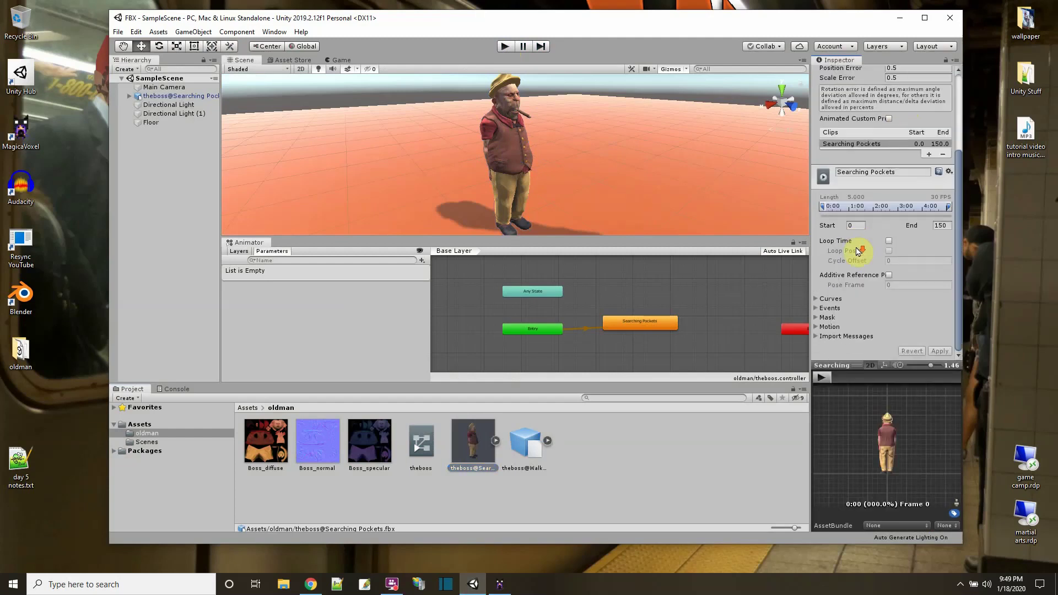
click(888, 241)
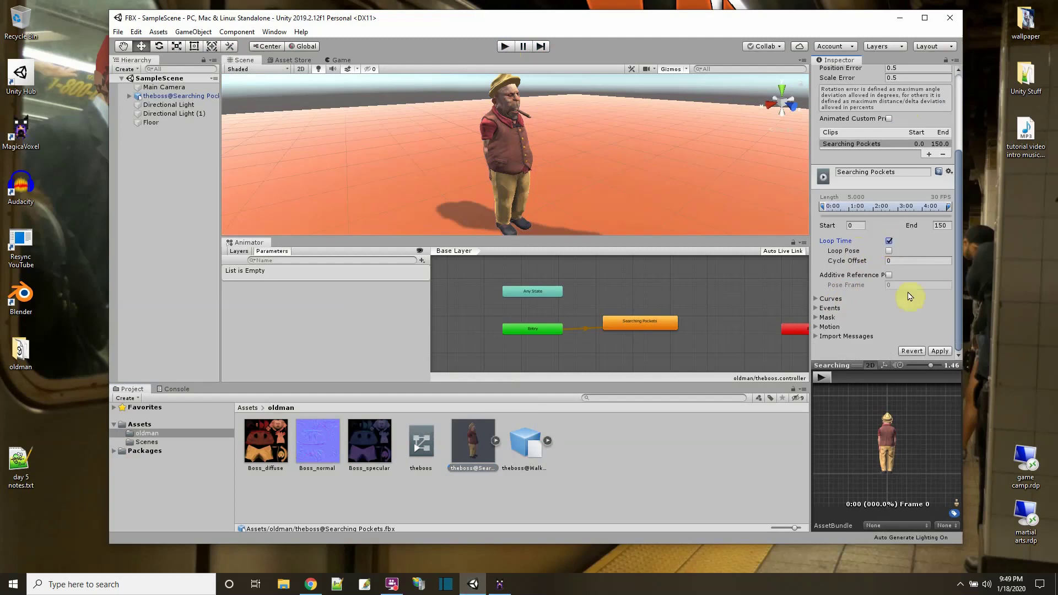
click(939, 351)
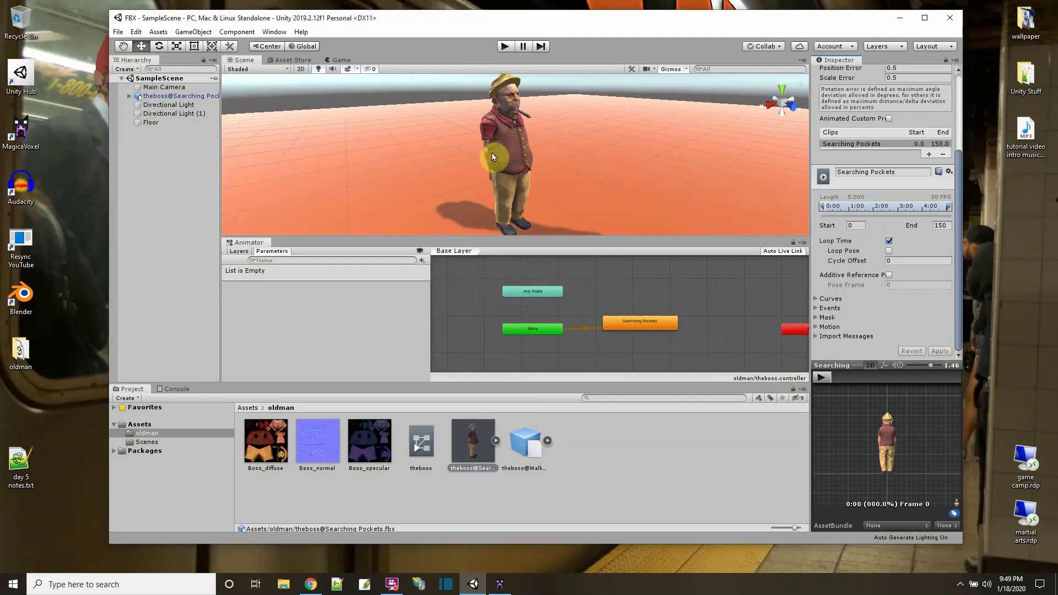
- Enable Loop Time for the Walking clip of the theboss@Walking asset and apply the import change
click(515, 444)
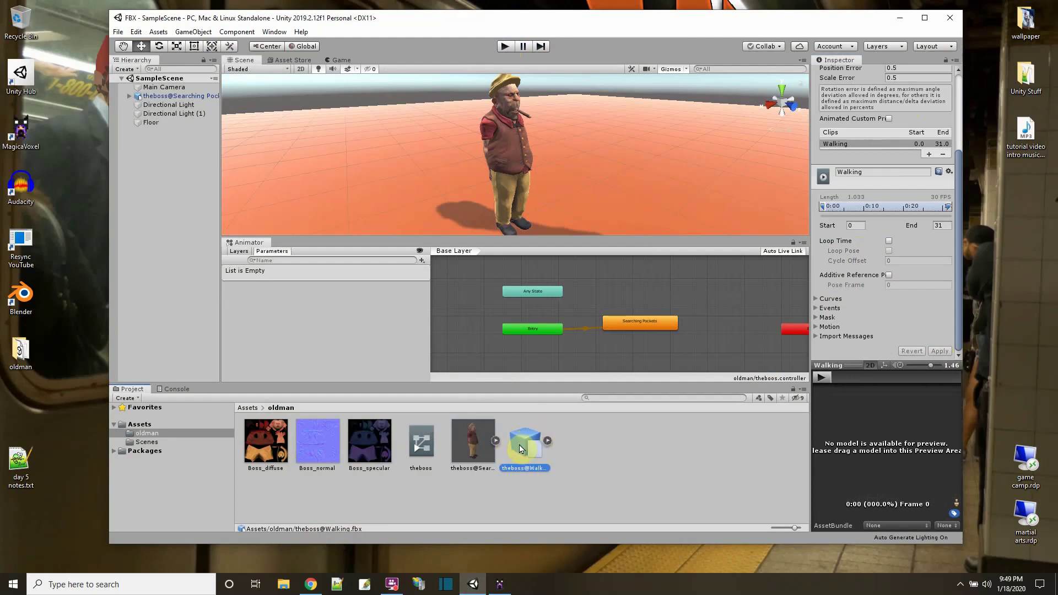
click(889, 241)
click(938, 351)
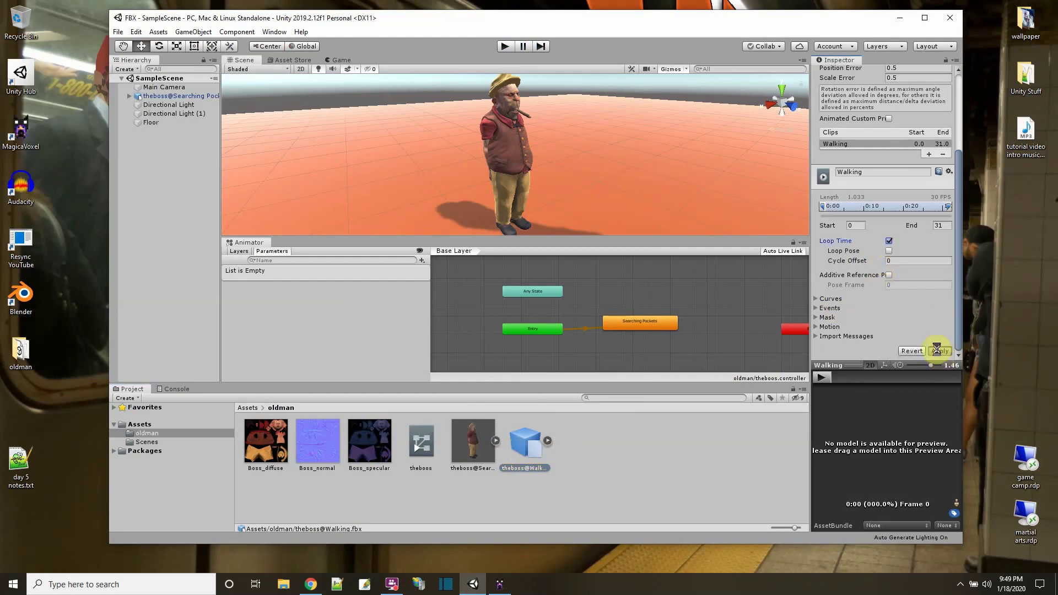
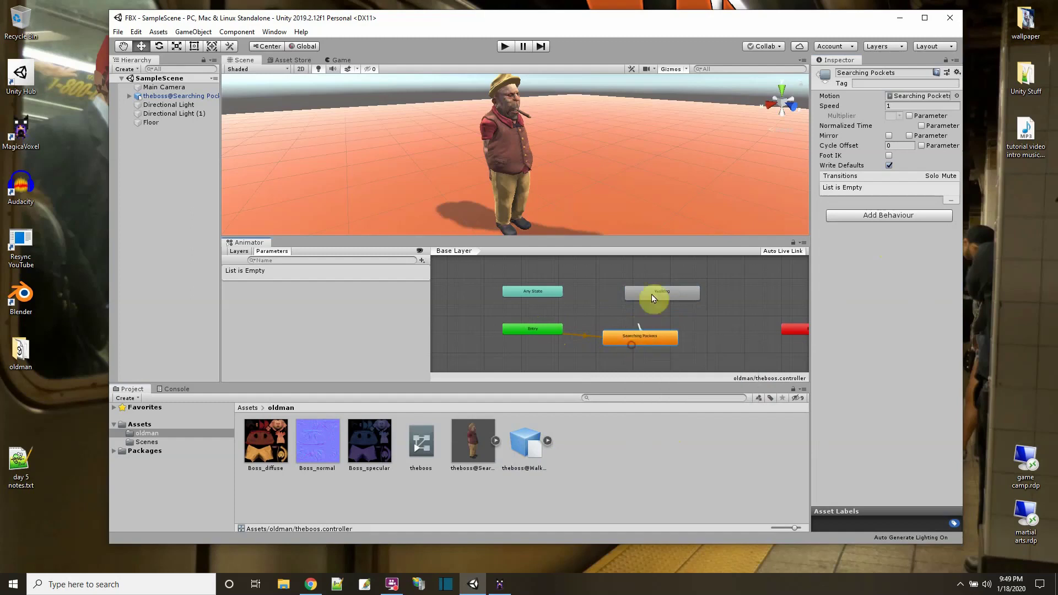
- Connect the transition from the Searching Pockets state to the Walking state and select it
click(659, 294)
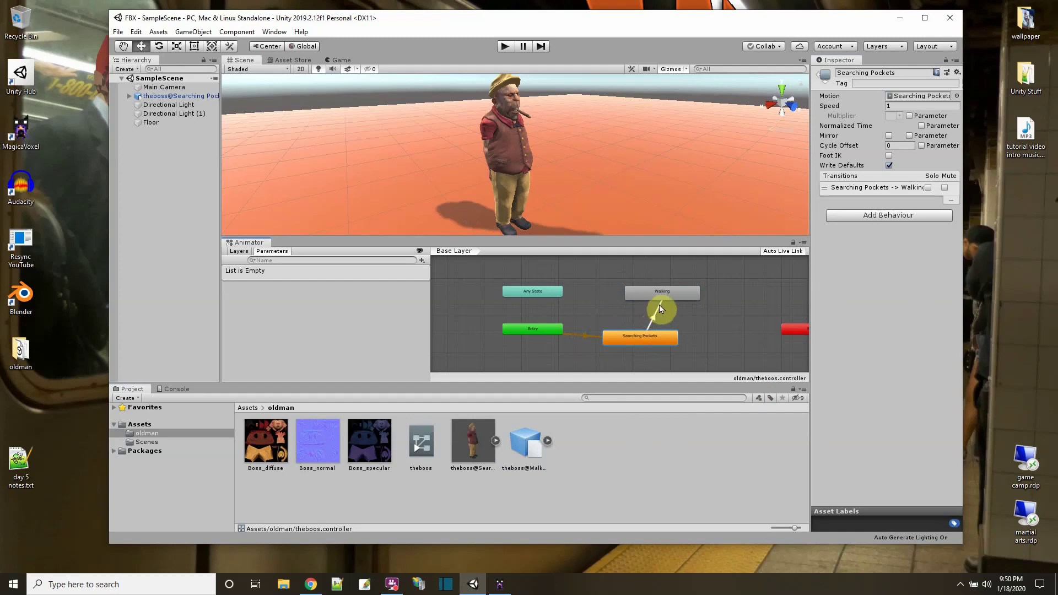
click(652, 317)
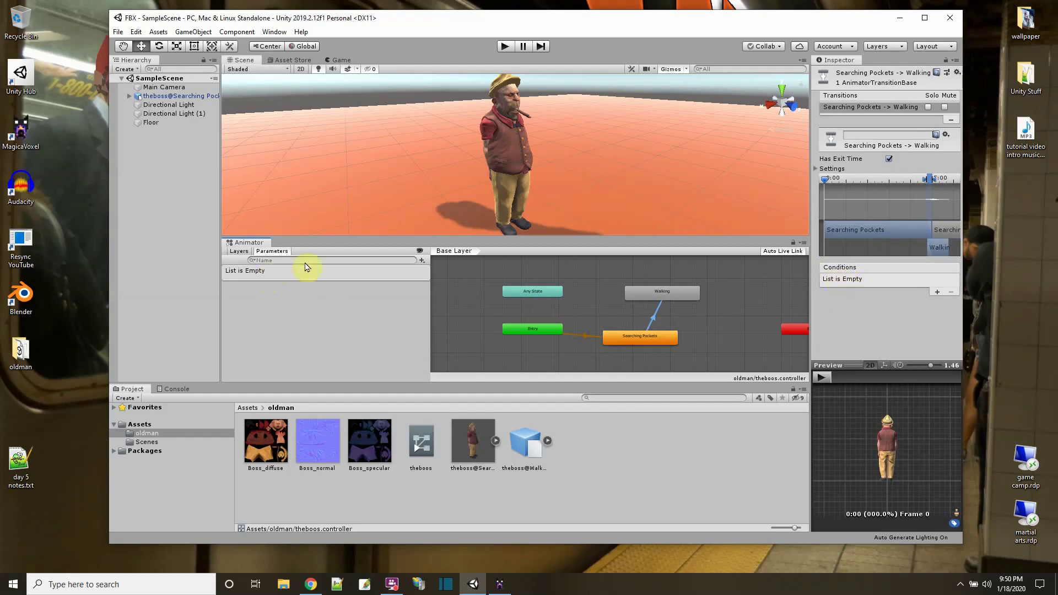
- Add a Bool parameter named walk and make walk true the condition of the Searching Pockets to Walking transition
click(422, 260)
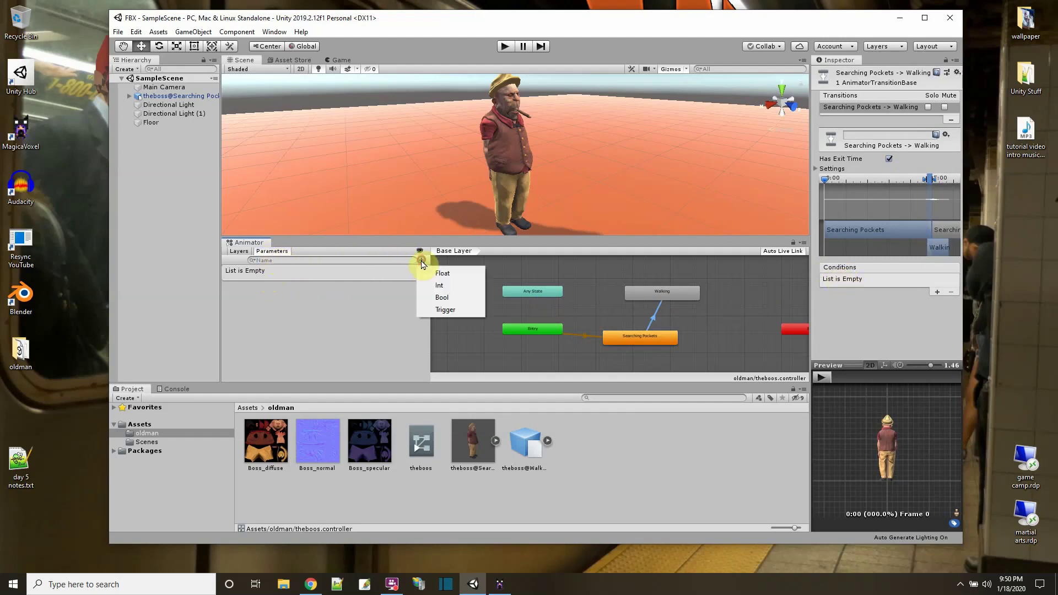
click(450, 297)
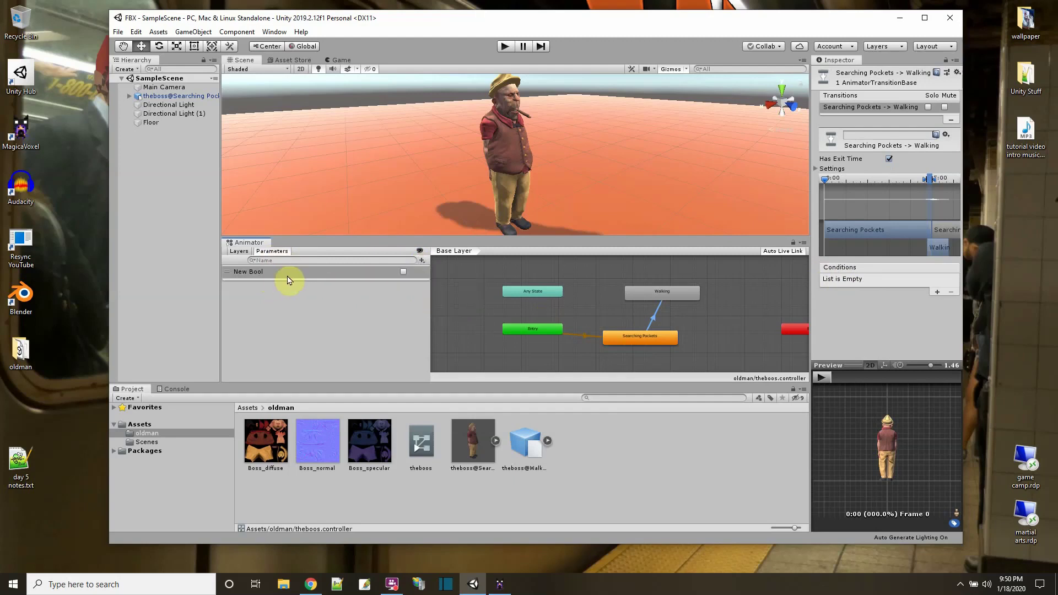
double_click(264, 273)
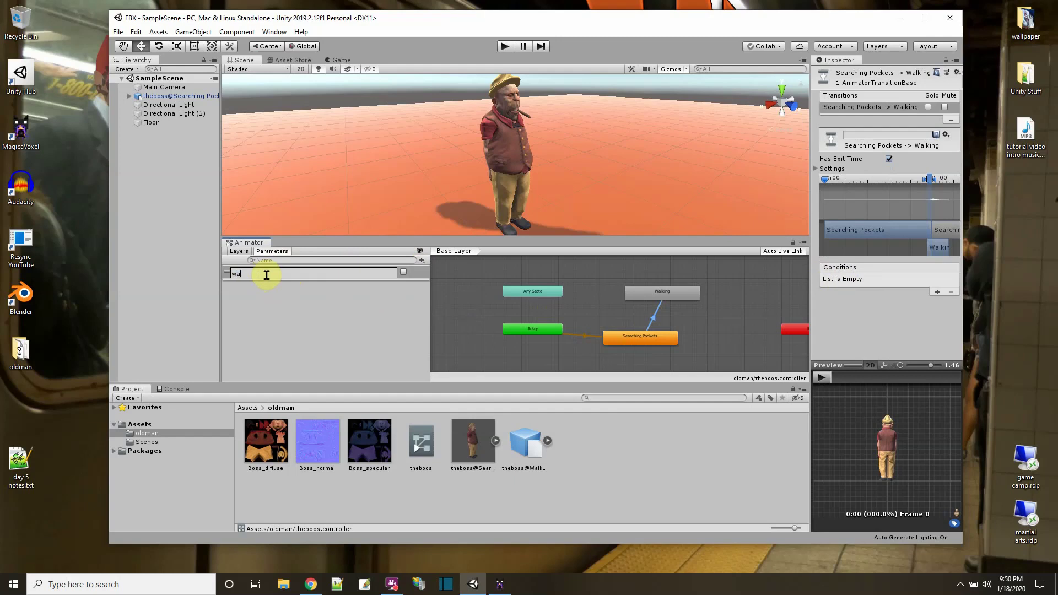
text(walk)
key(Return)
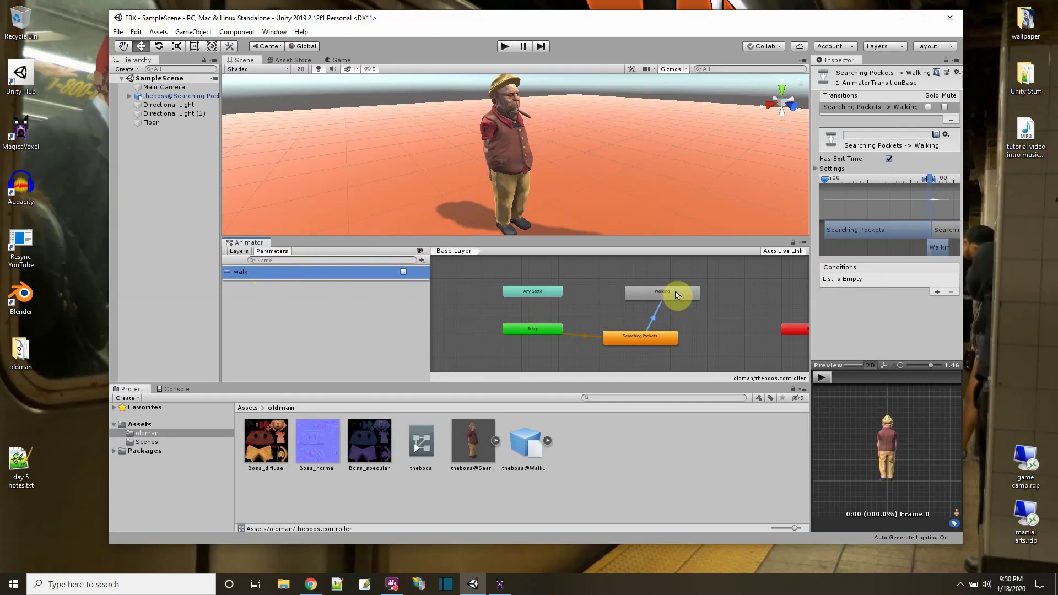
click(650, 318)
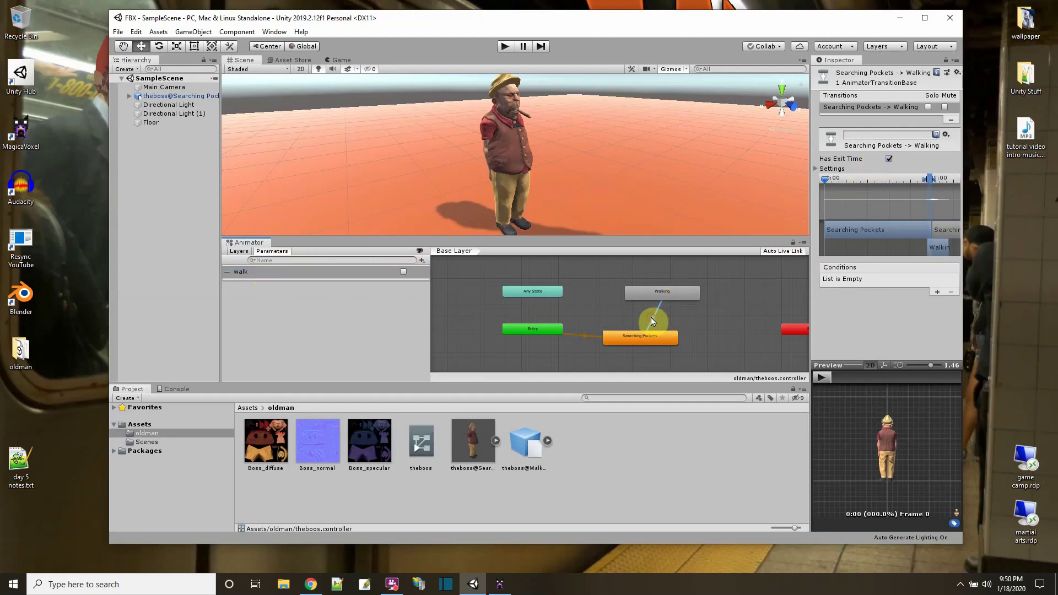
click(937, 292)
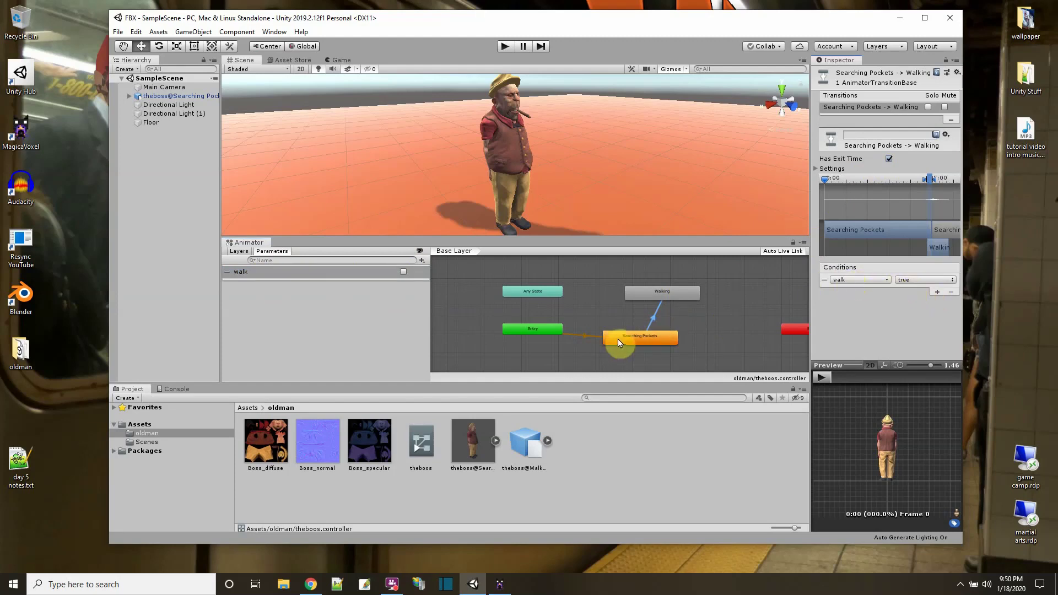
- Create a return transition from the Walking state to the Searching Pockets state
click(663, 293)
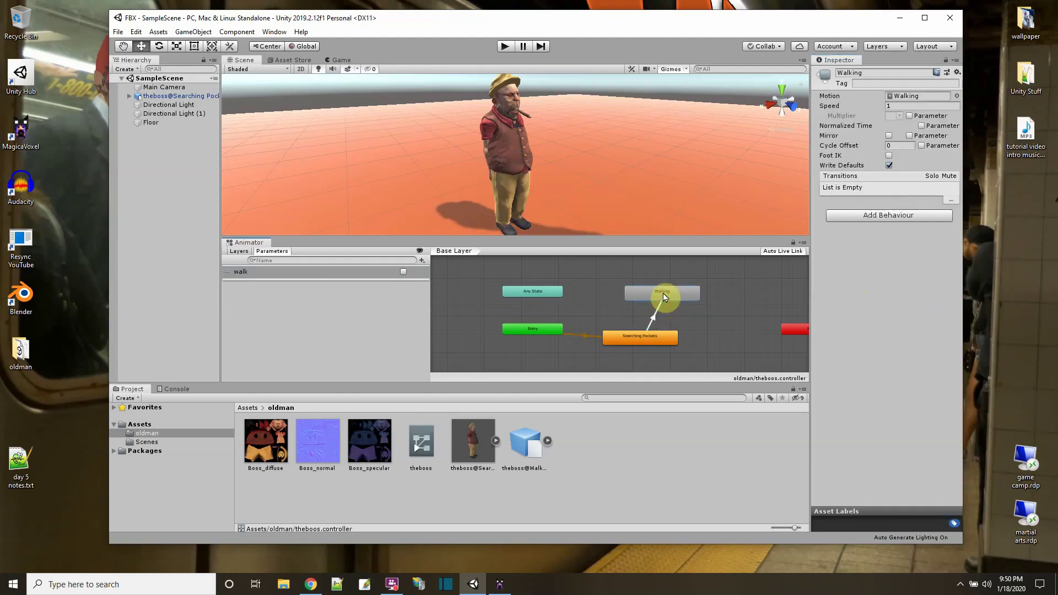
right_click(663, 293)
click(686, 298)
click(632, 337)
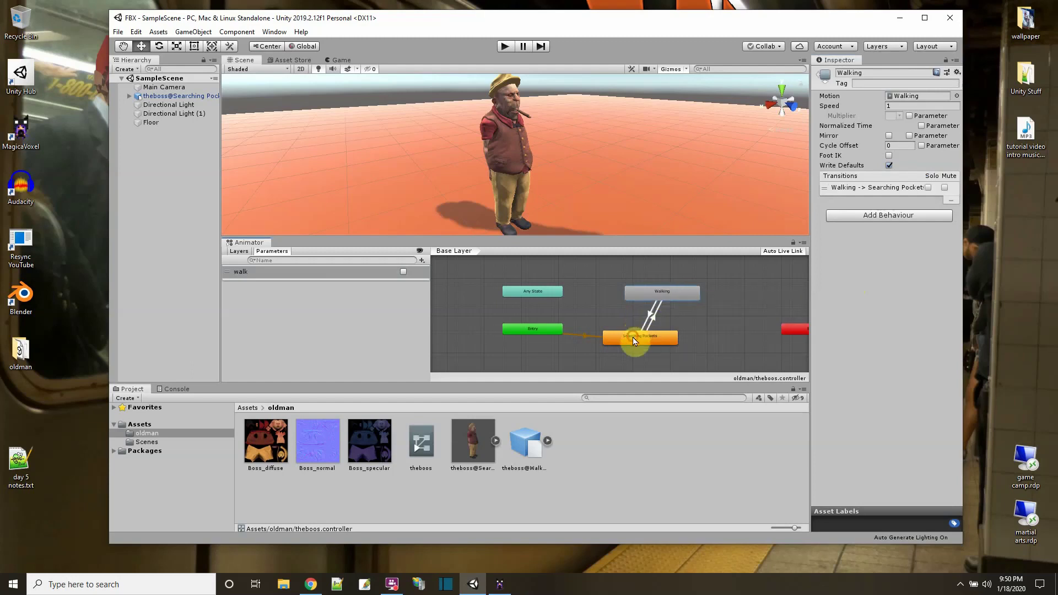
- Make walk false the condition of the Walking to Searching Pockets transition
click(650, 315)
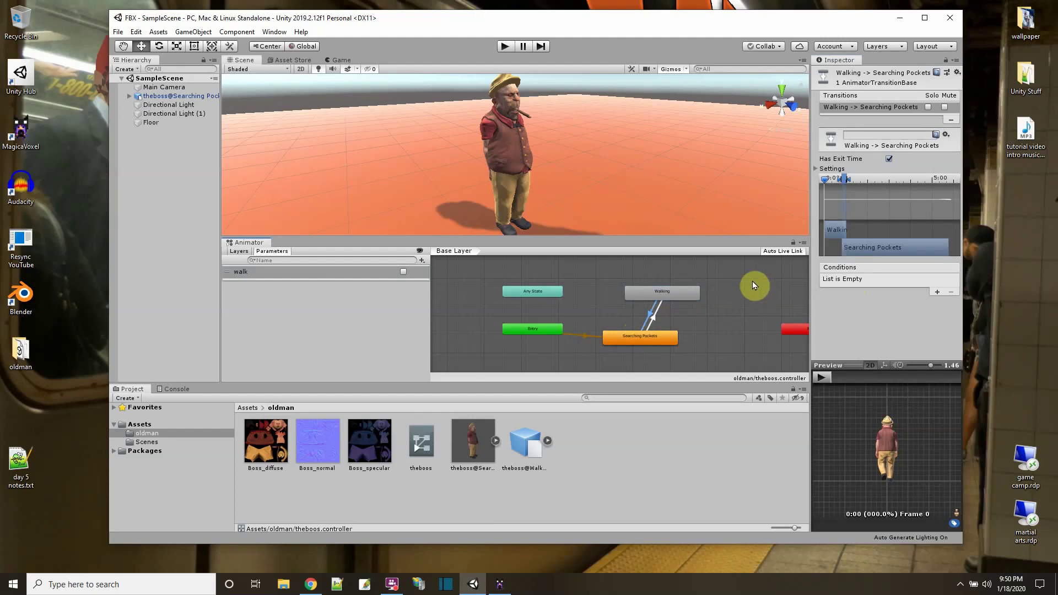
click(937, 292)
click(913, 282)
click(916, 311)
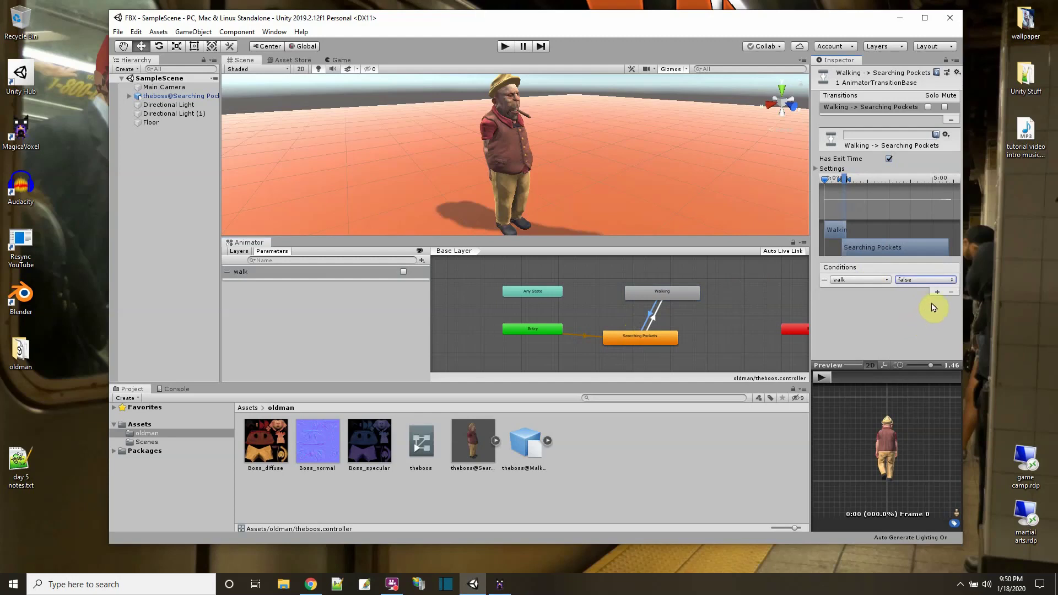
- Disable Has Exit Time on both transitions between the Searching Pockets and Walking states
click(889, 158)
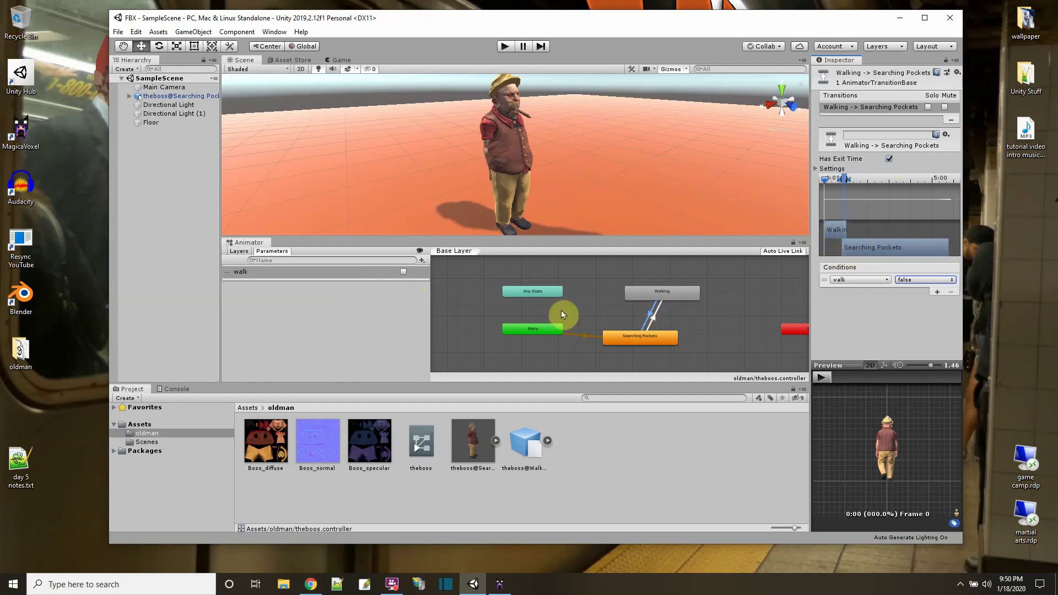
click(652, 319)
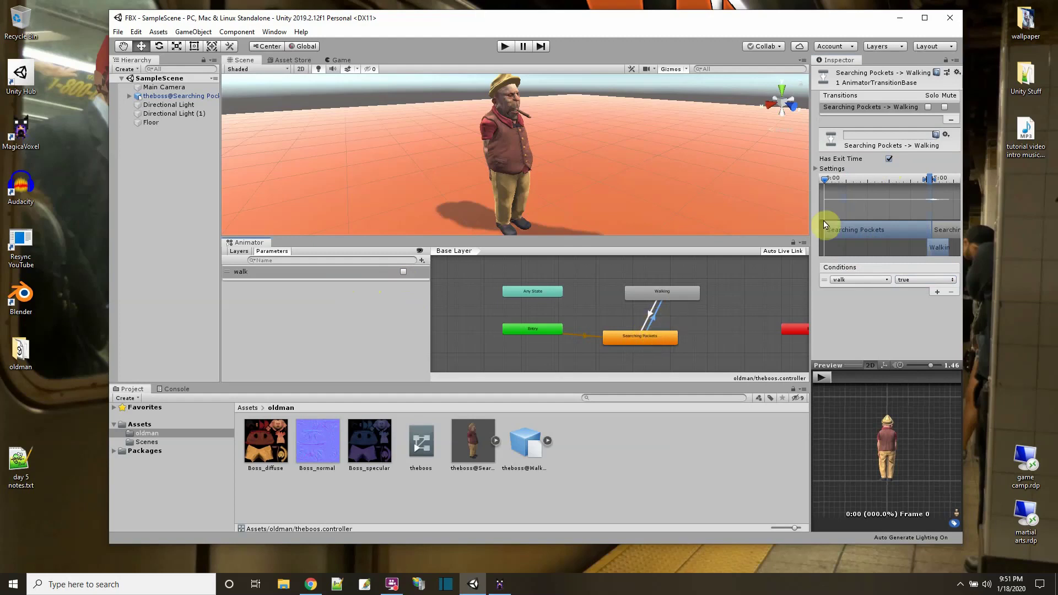
click(887, 160)
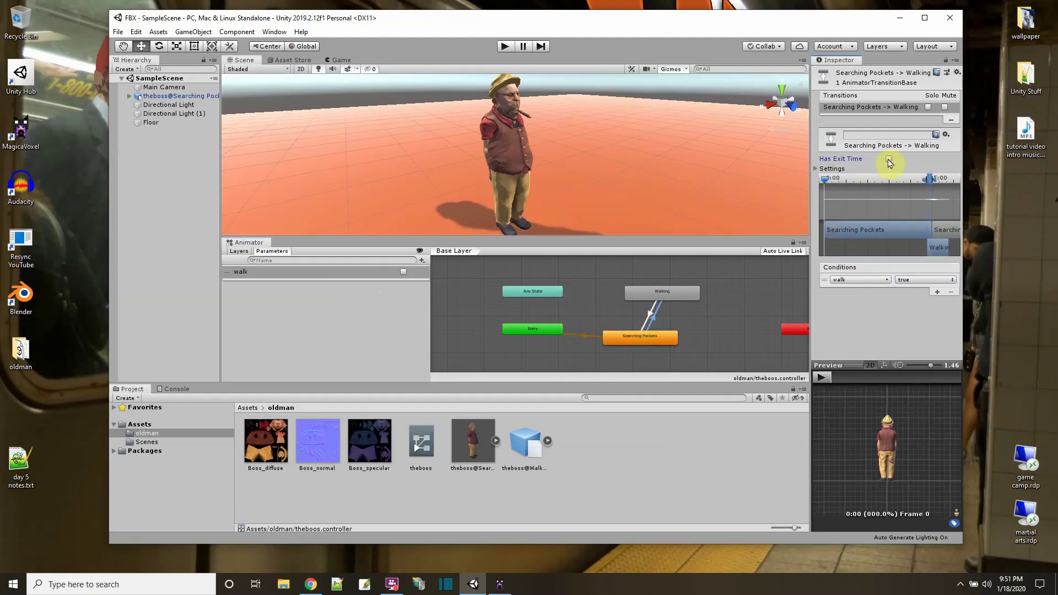
click(648, 324)
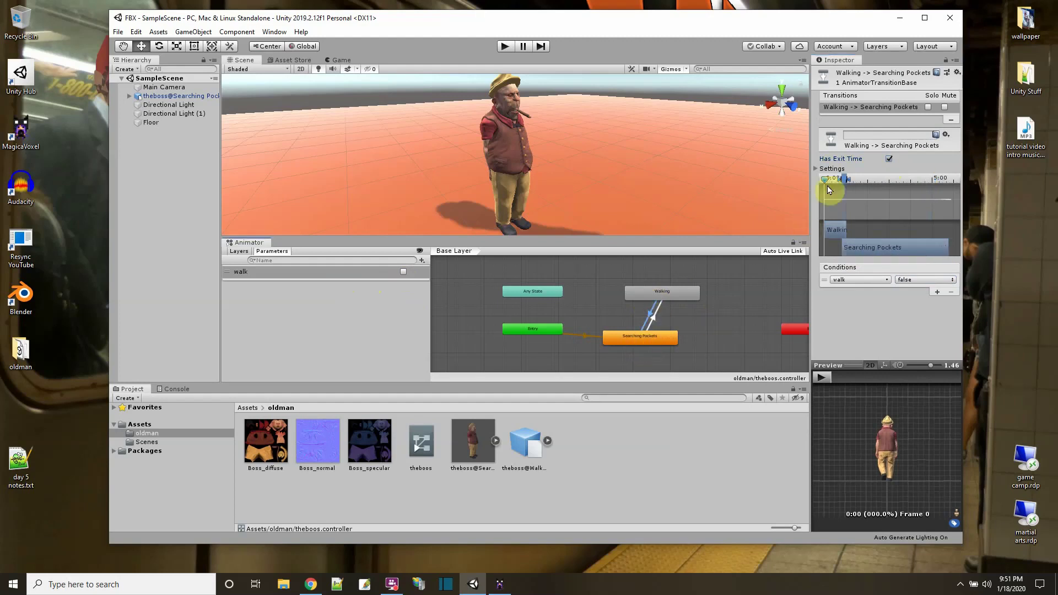
click(889, 159)
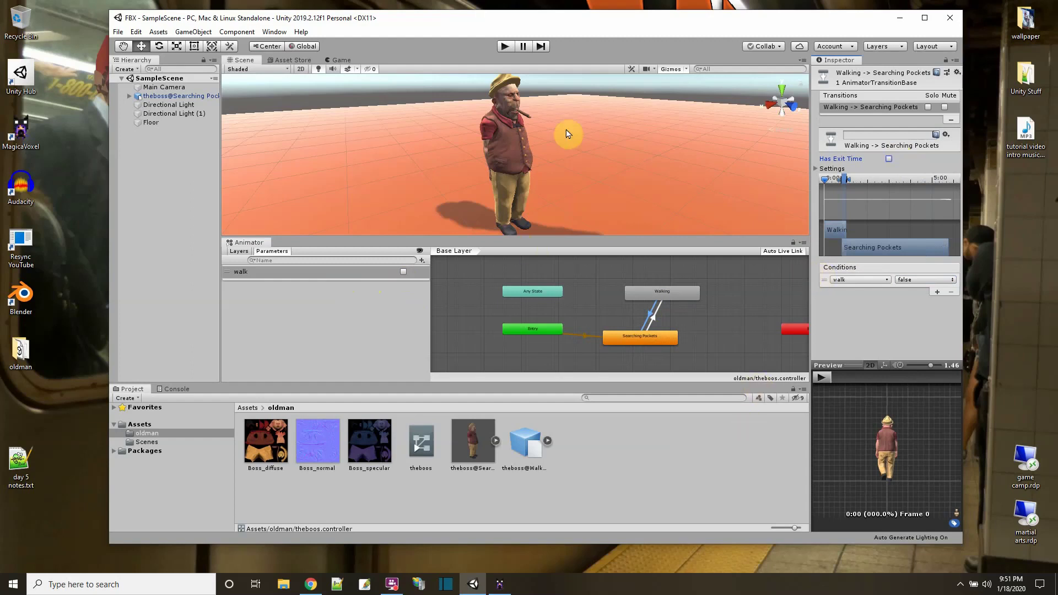
- Play-test the scene, switching the walk parameter on and off to check the animation changes, and leave Play mode
click(505, 47)
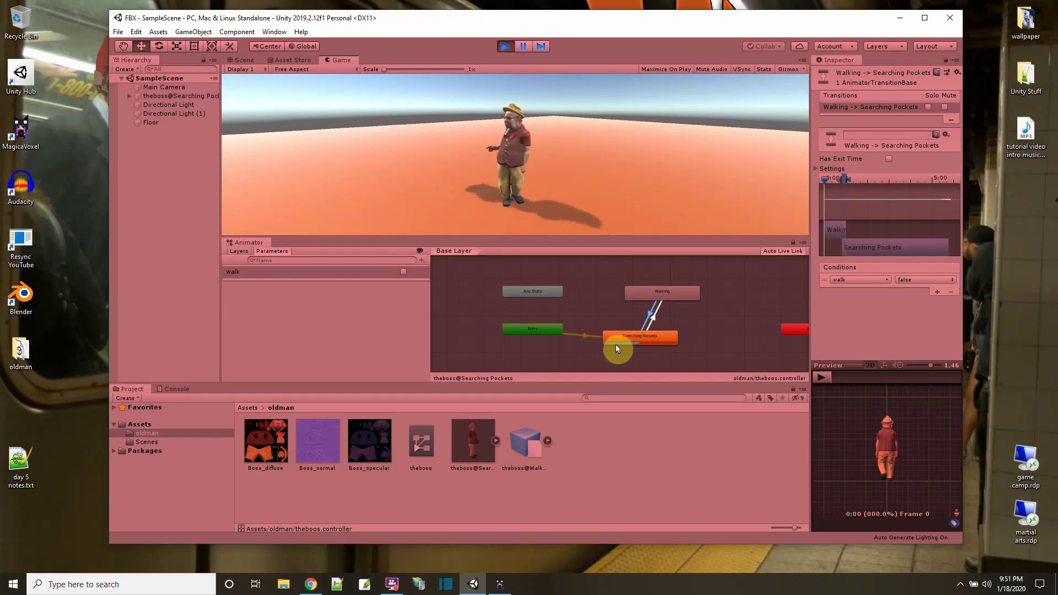
click(403, 272)
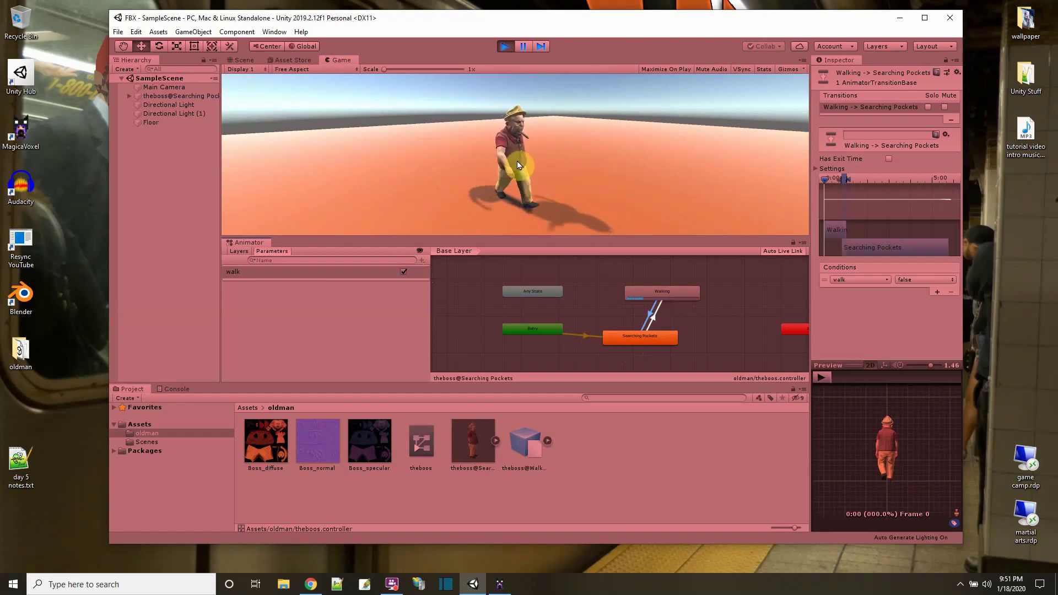
click(400, 271)
click(402, 272)
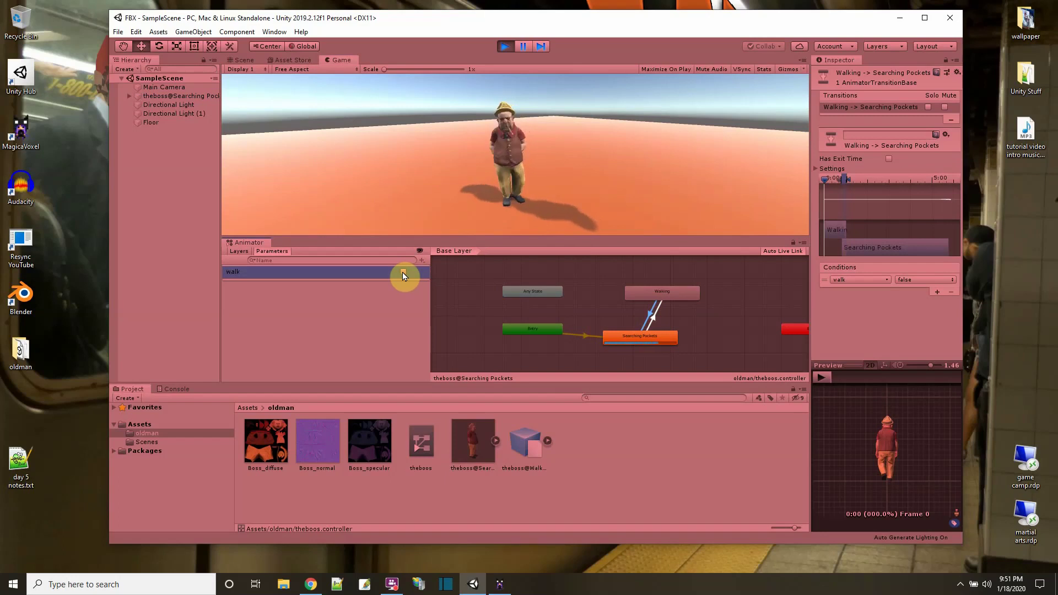
click(505, 48)
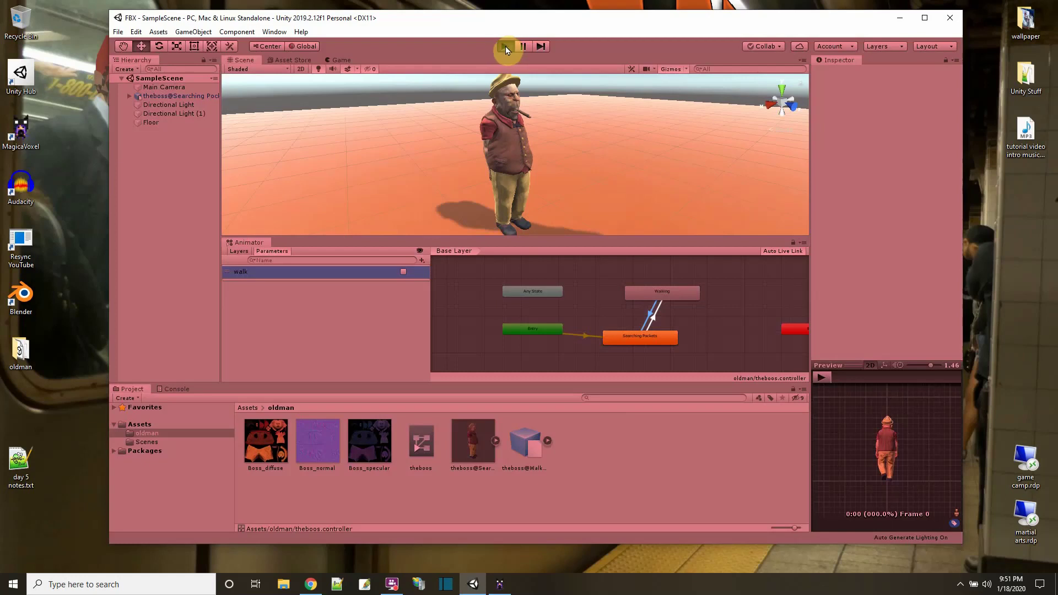
click(505, 46)
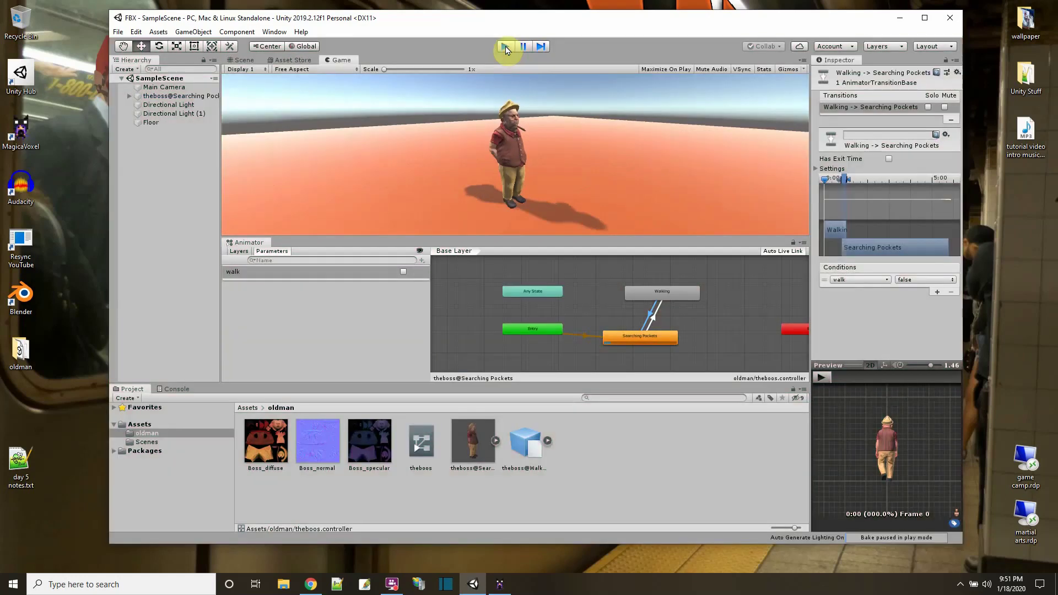
click(505, 46)
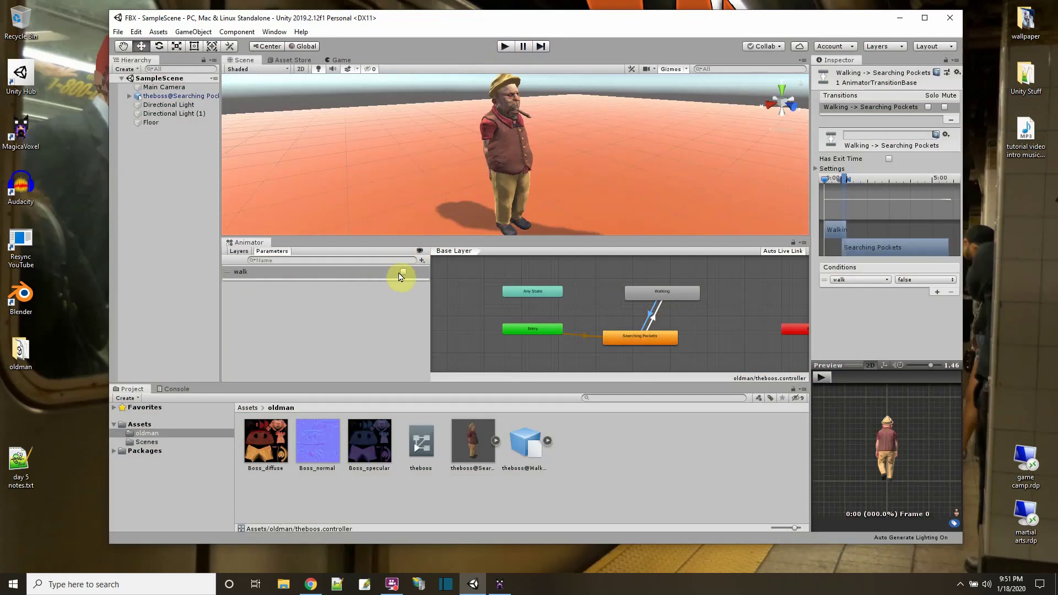
- Create a C# script named Player in the main Assets folder
click(139, 425)
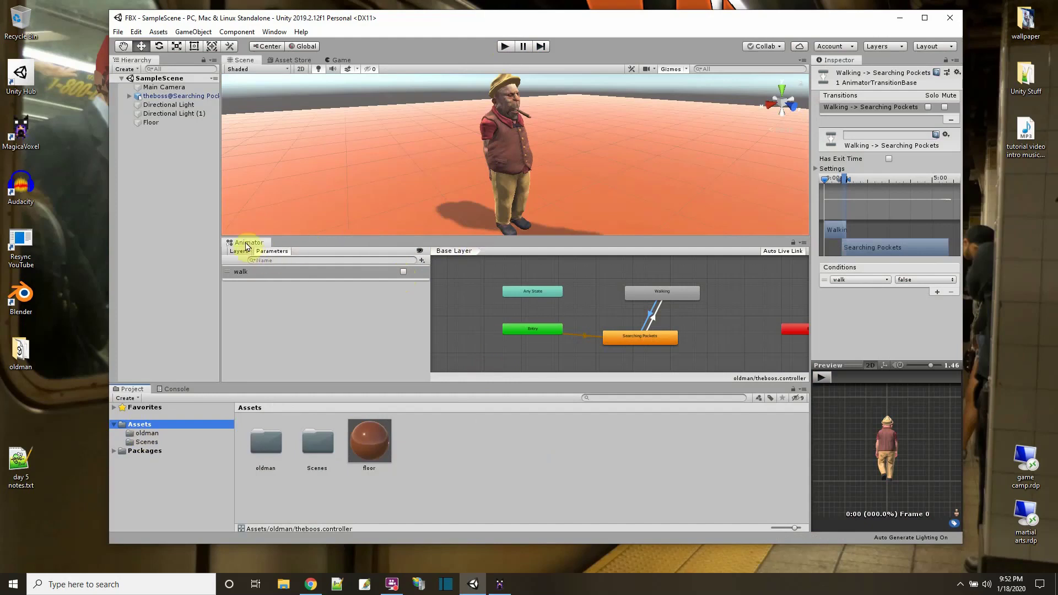
right_click(442, 443)
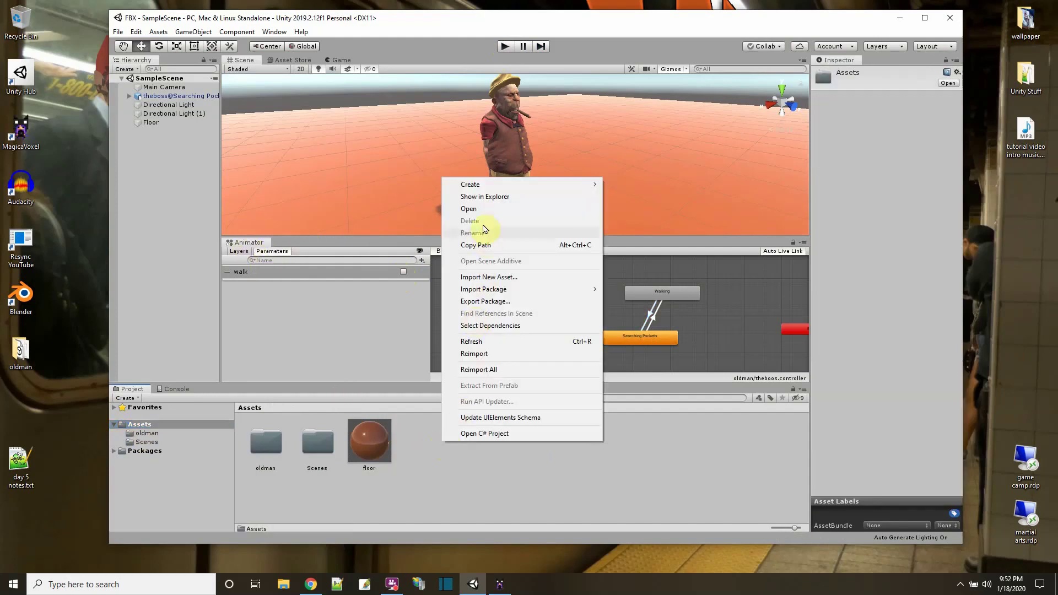
mouse_move(475, 183)
click(654, 190)
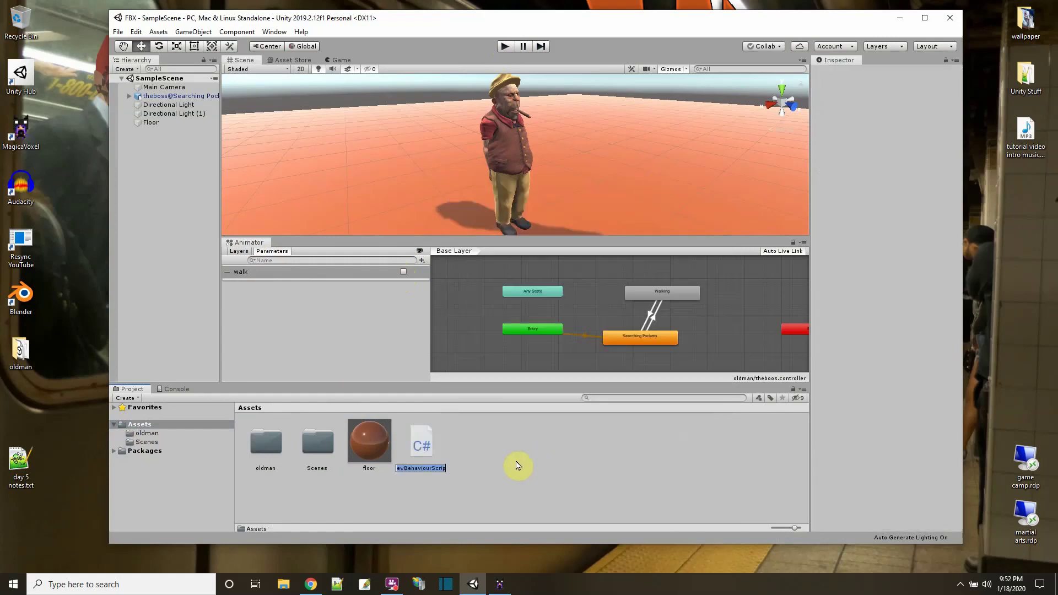
text(th)
key(Return)
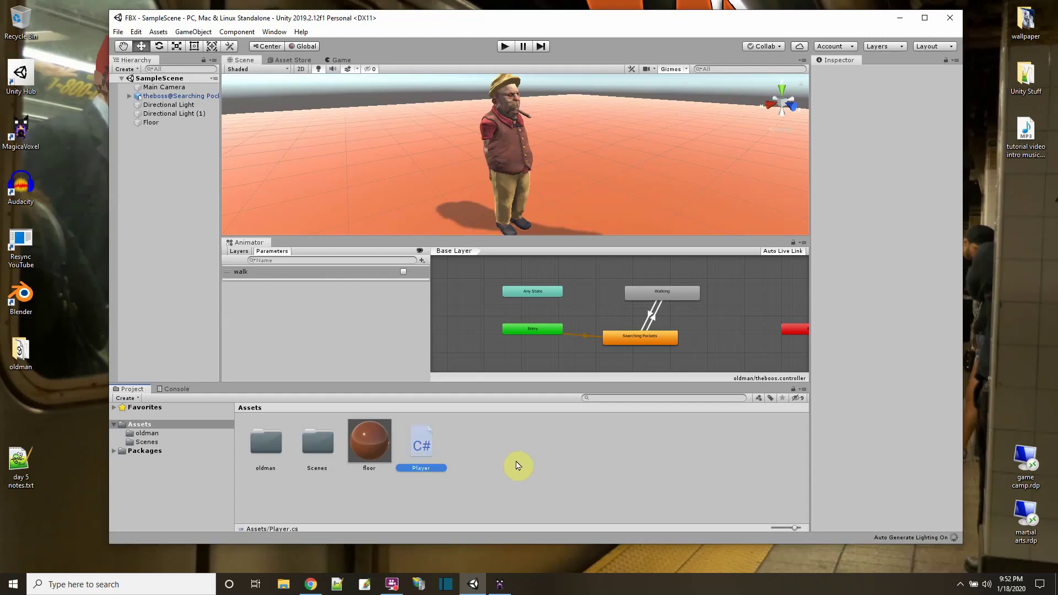
- Open the Player script in Visual Studio and replace its default methods with an empty private void Update() method
double_click(420, 449)
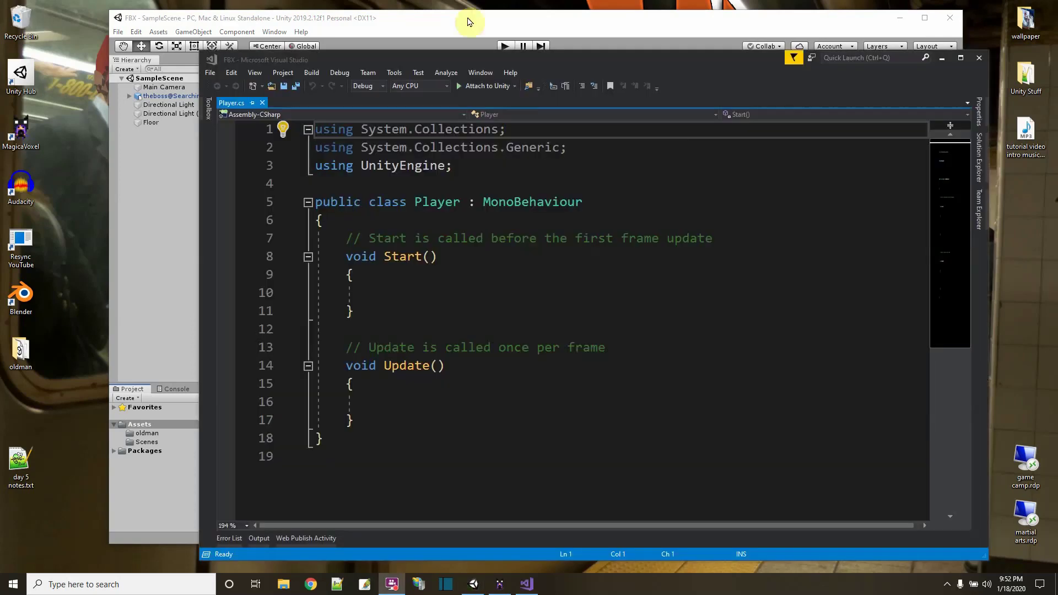
drag(377, 217, 406, 420)
key(Delete)
key(Return)
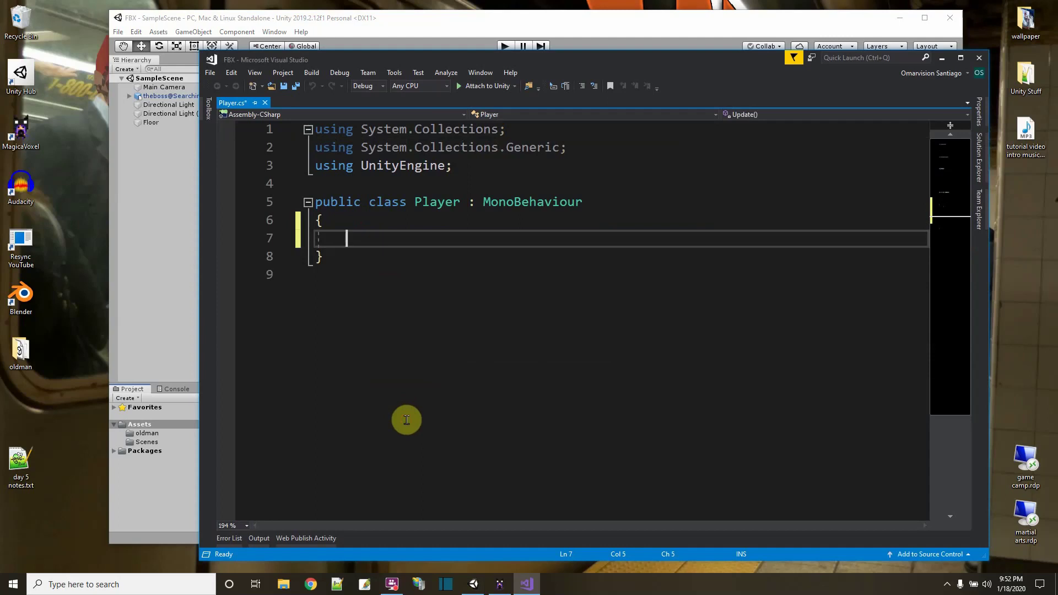
text(private void )
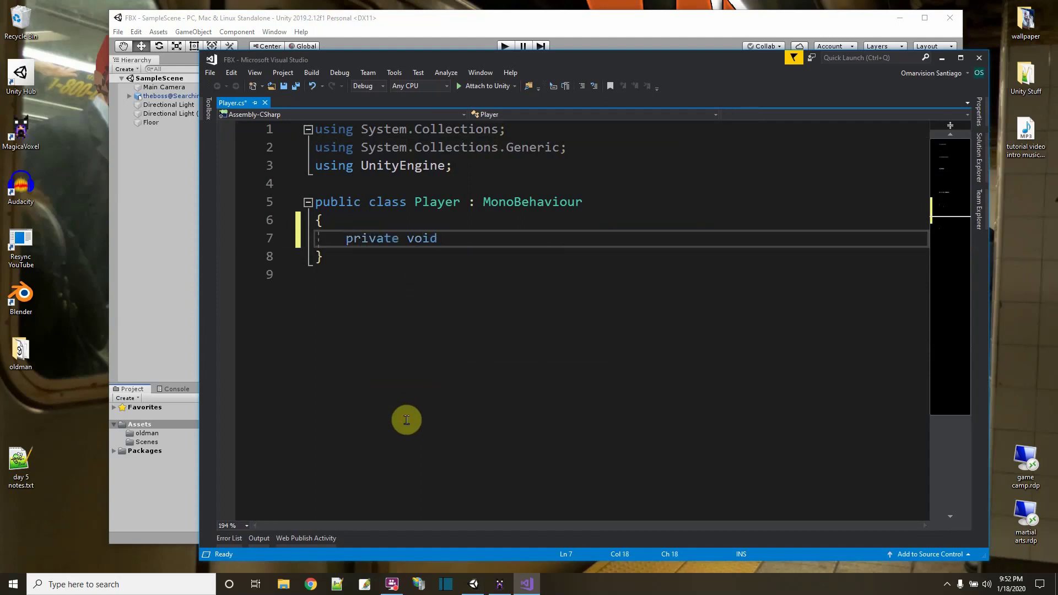
text(Update)
key(Tab)
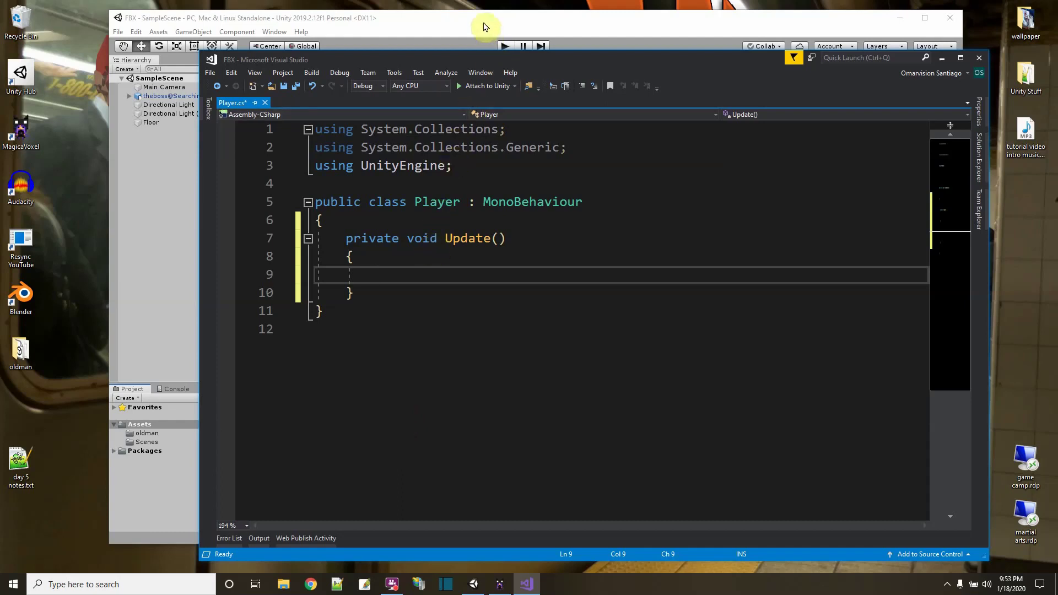
- Inspect the Animator component of the theboss@Searching Pockets object in Unity and return to the Player script in Visual Studio
click(428, 23)
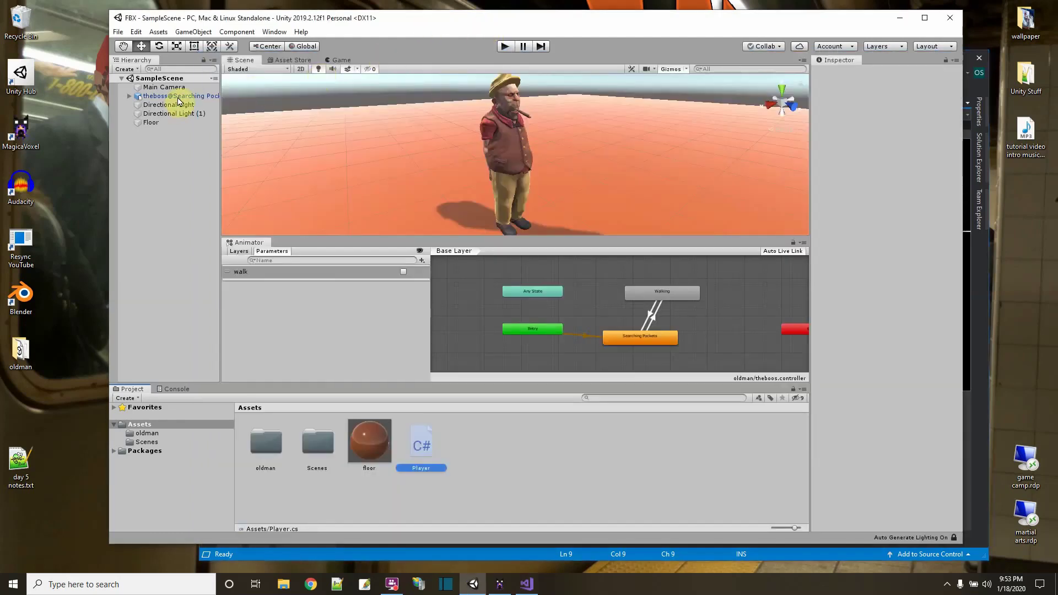
click(153, 96)
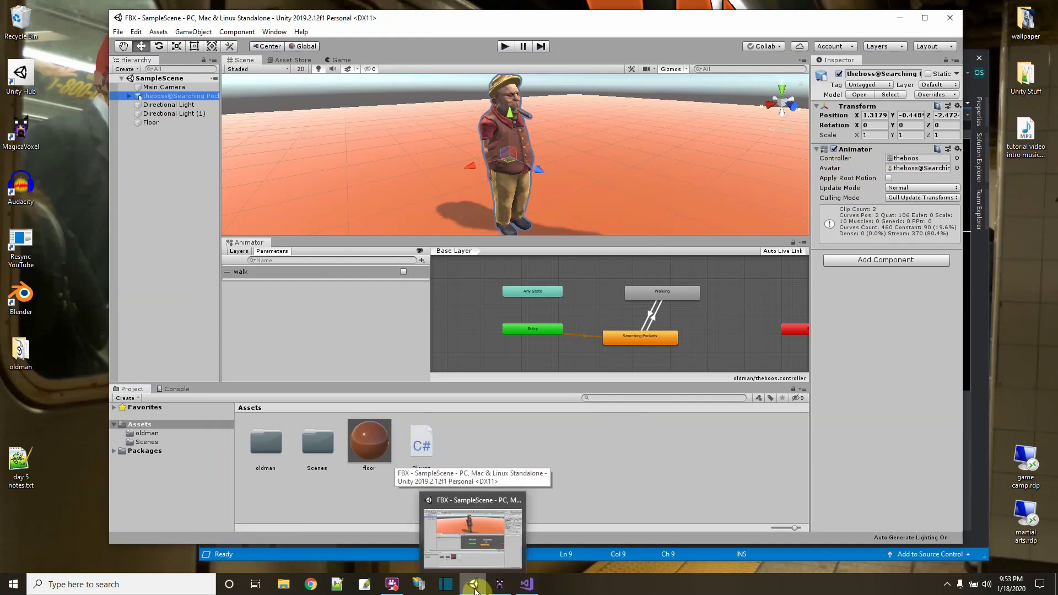
click(522, 589)
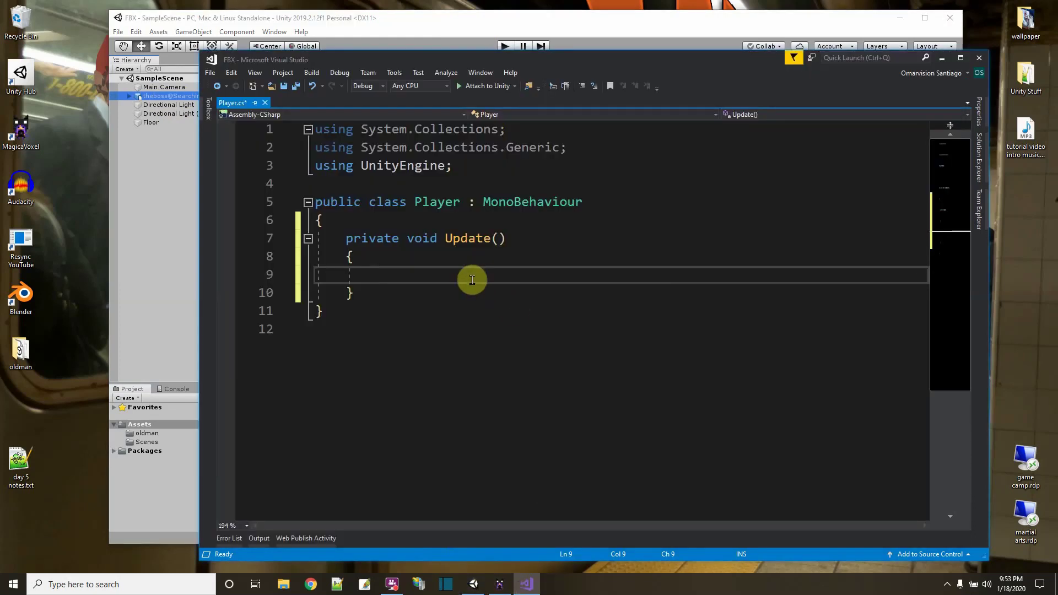
- Declare the field private Animator anim = null; at the beginning of the Player class
click(422, 219)
key(Return)
text(p)
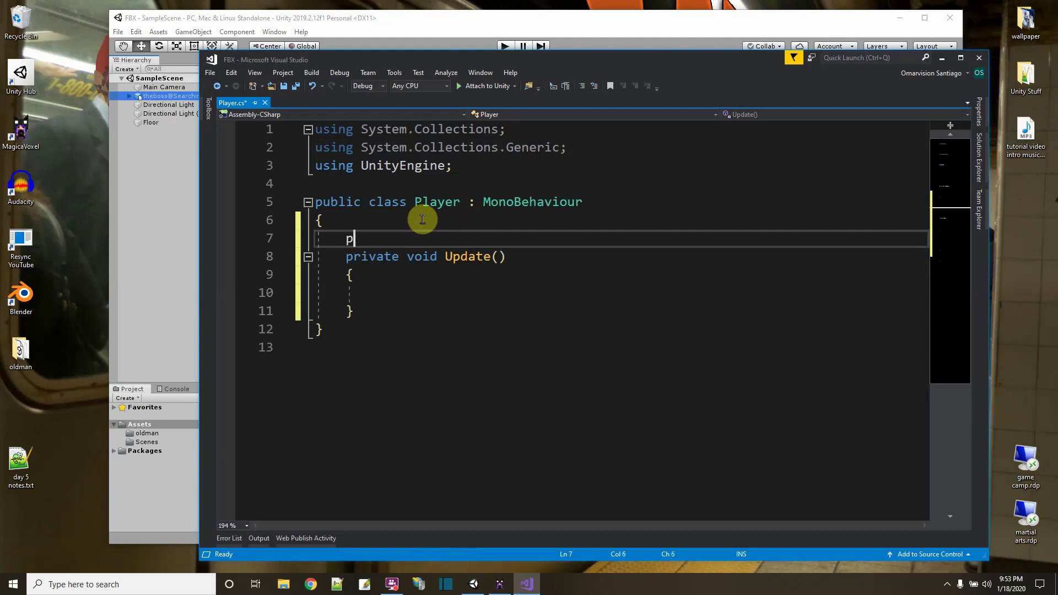
text(rivate Animator anim = null;)
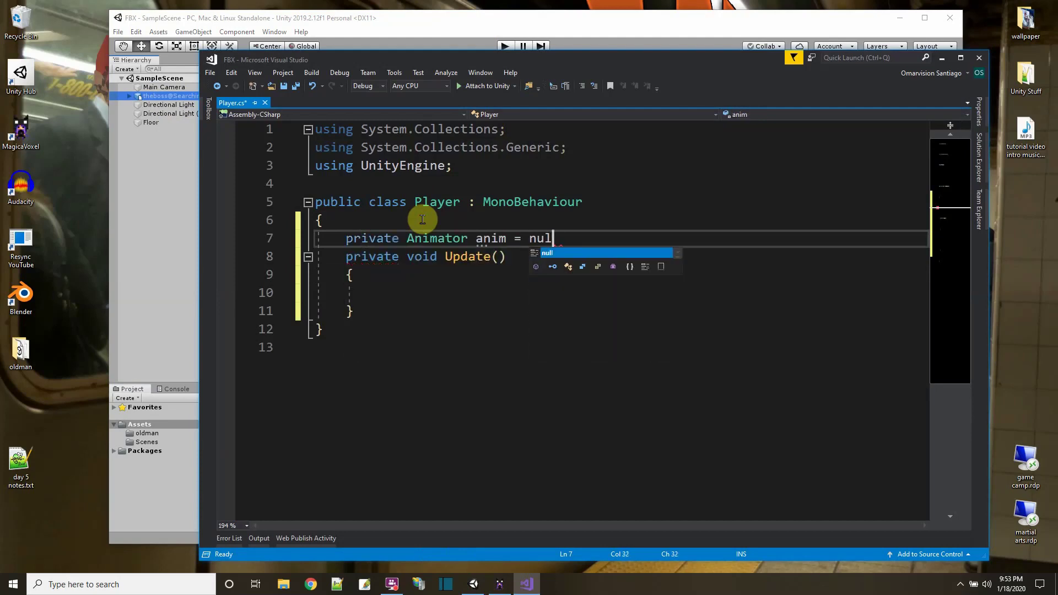
- Add an empty private void Start() method between the anim field and the Update method
key(Return)
key(Return)
text(private void Start)
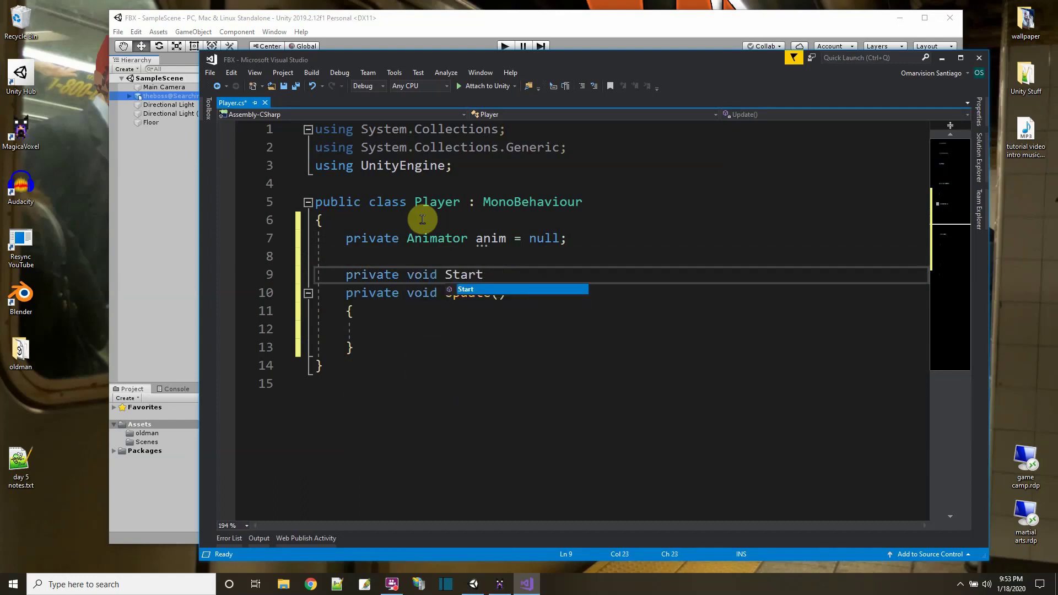
key(Return)
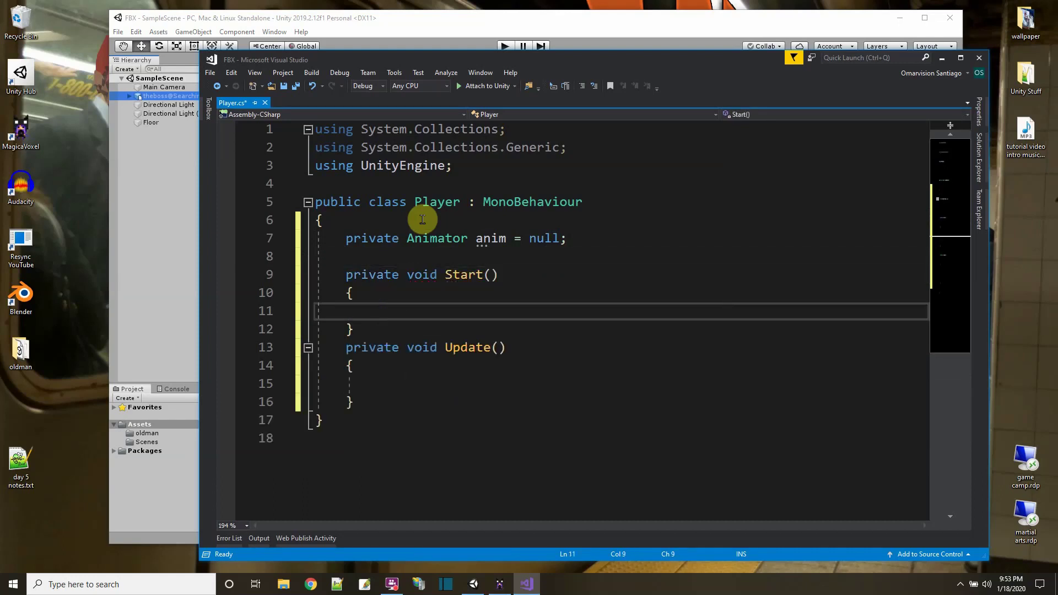
- Assign the animator in Start with anim = this.GetComponent<Animator>();
text(anim = th)
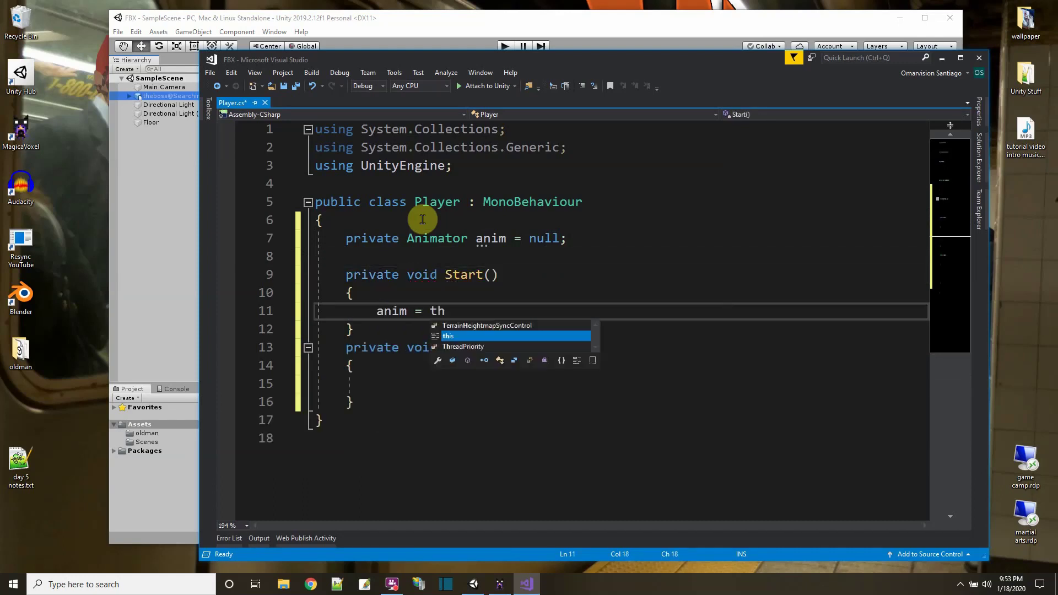
text(is.getComponent)
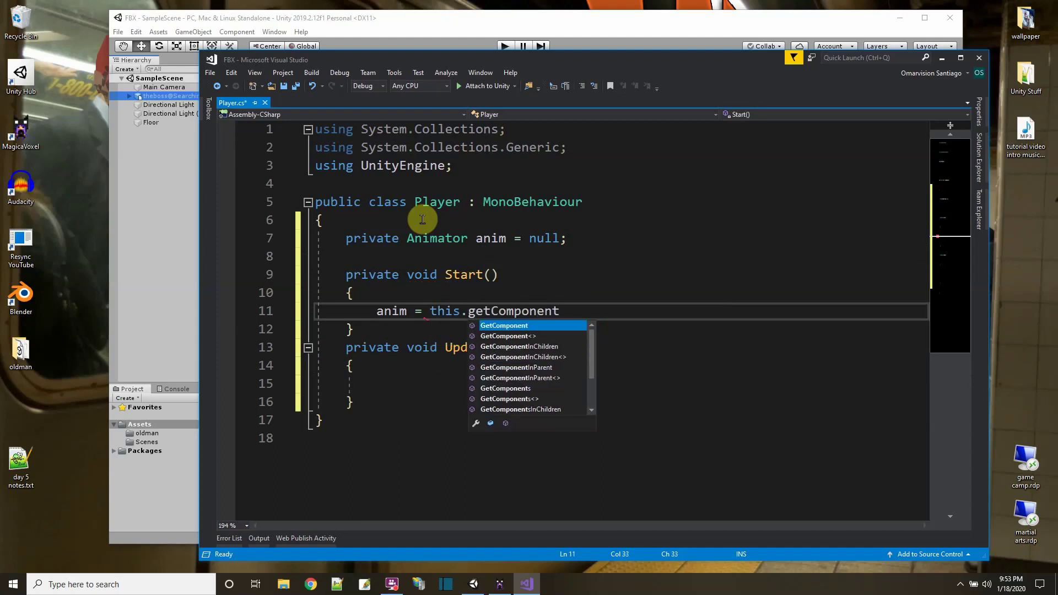
text(<)
text(Animtgor)
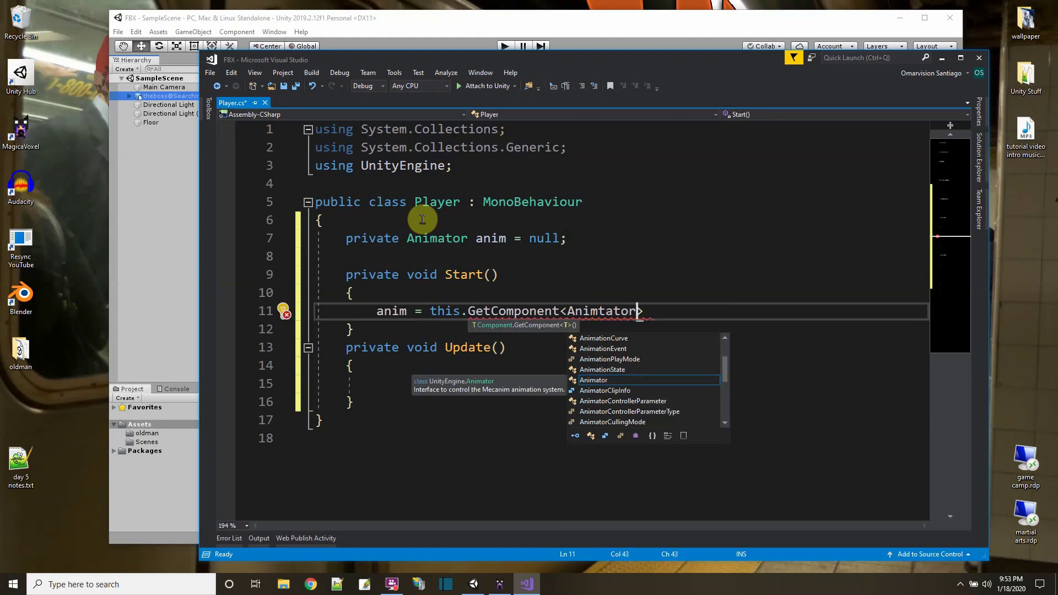
double_click(599, 381)
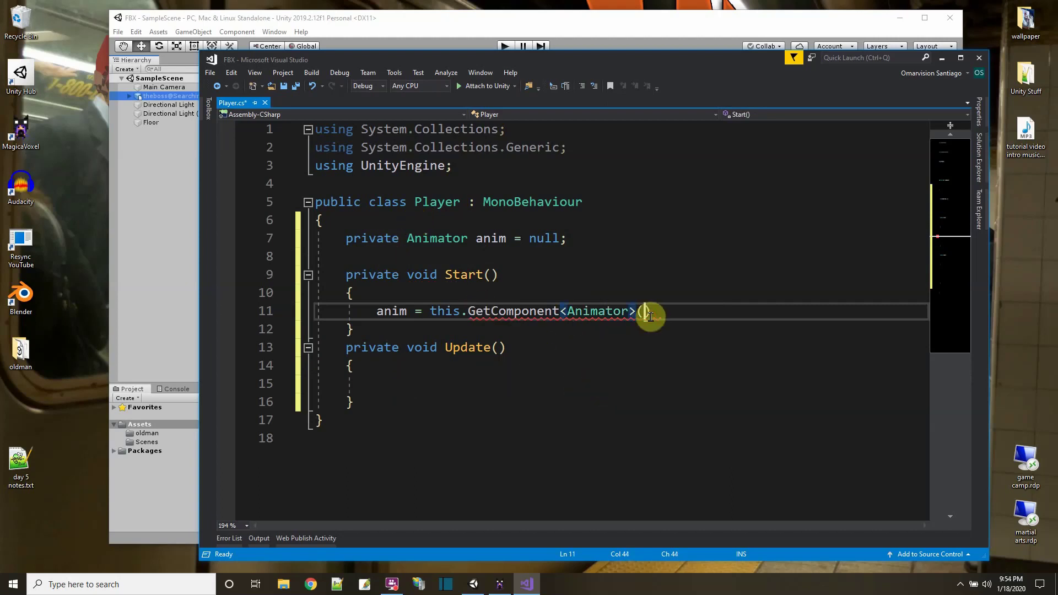
- In Update, add an if block checking Input.GetKeyDown(KeyCode.W) == true that calls anim.SetBool("walk", true);
click(441, 377)
text(if (Input.getKeyDown()
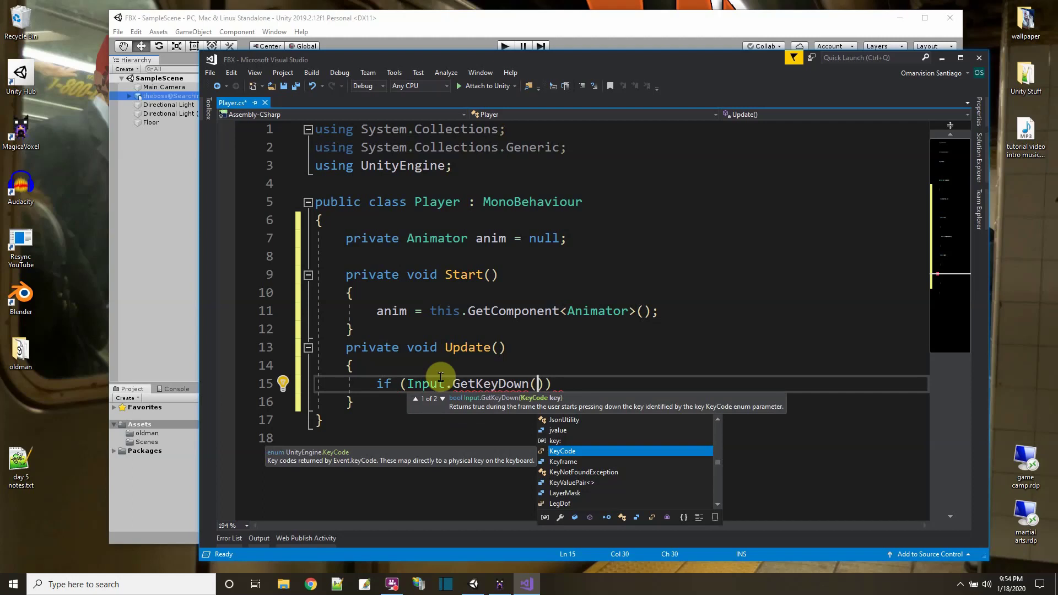
text(key)
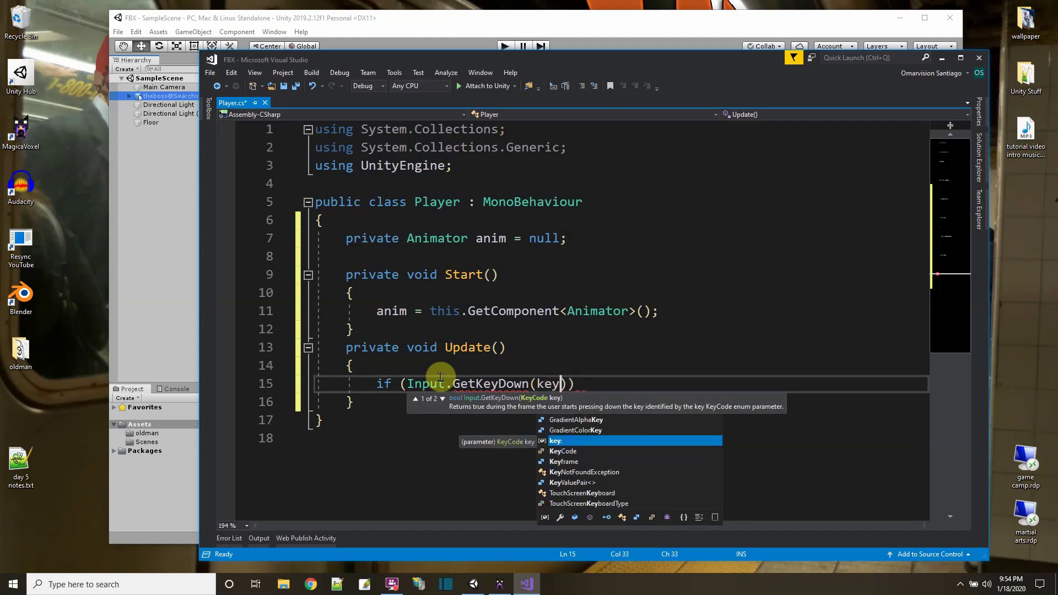
key(Tab)
text(.W)
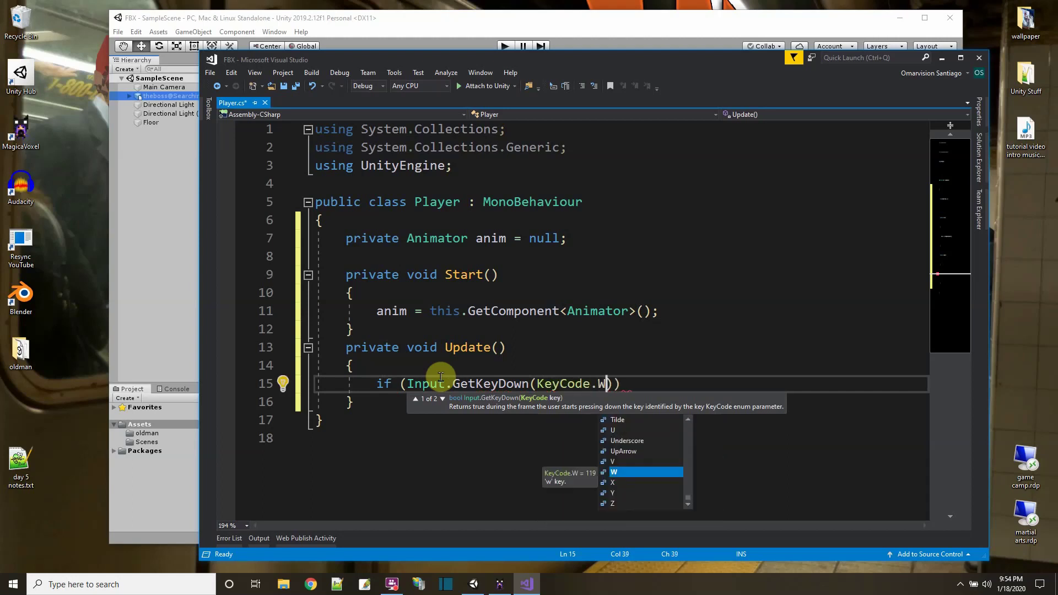
text() == true) {)
key(Return)
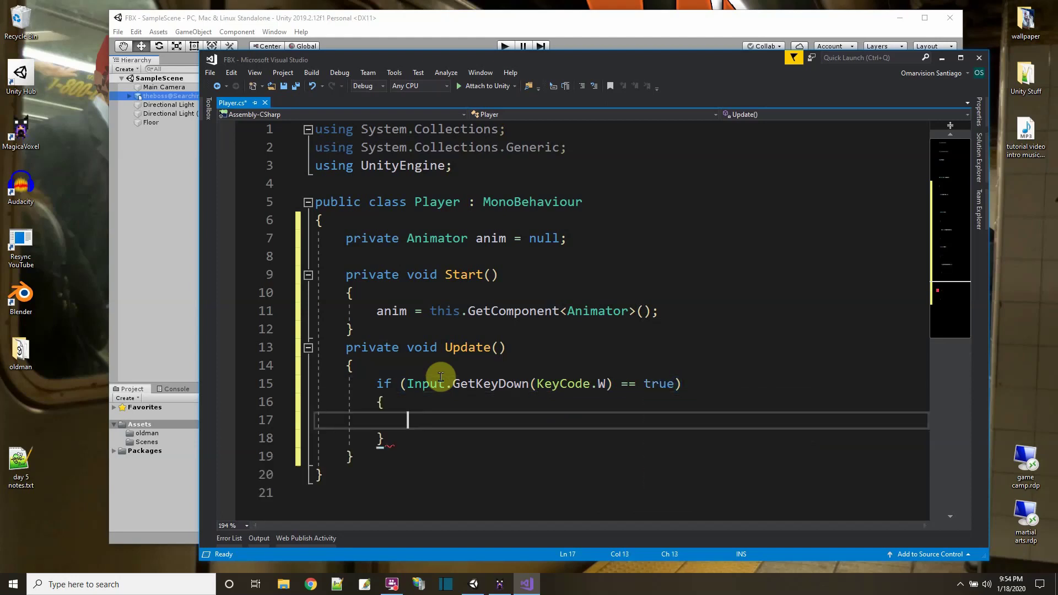
text(anim.S)
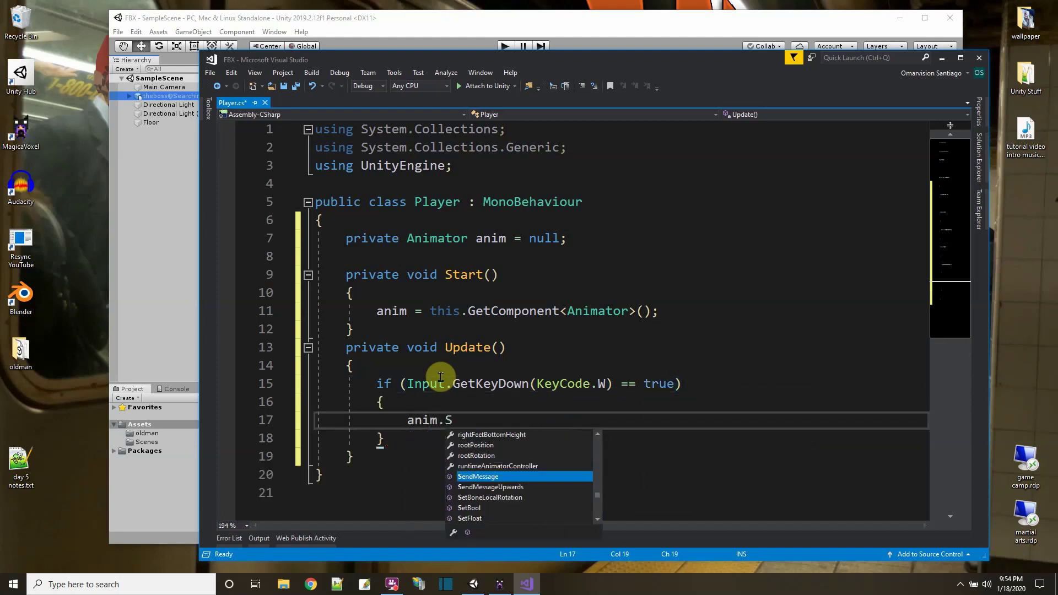
text(etBool("walk", true);)
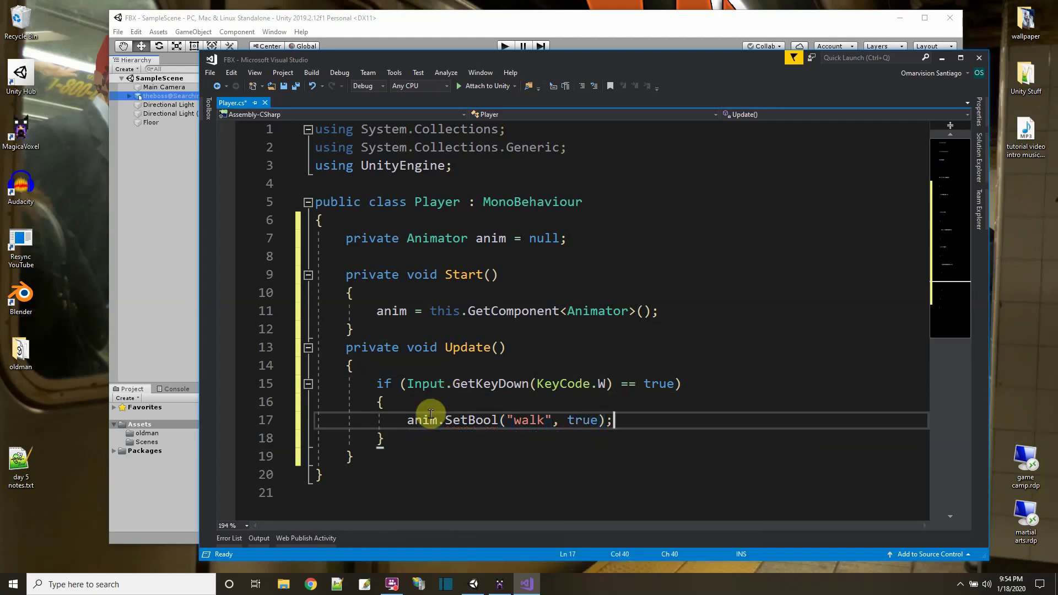
- Below the W block in Update, add a second if block checking Input.GetKeyDown(KeyCode.I) == true
click(412, 437)
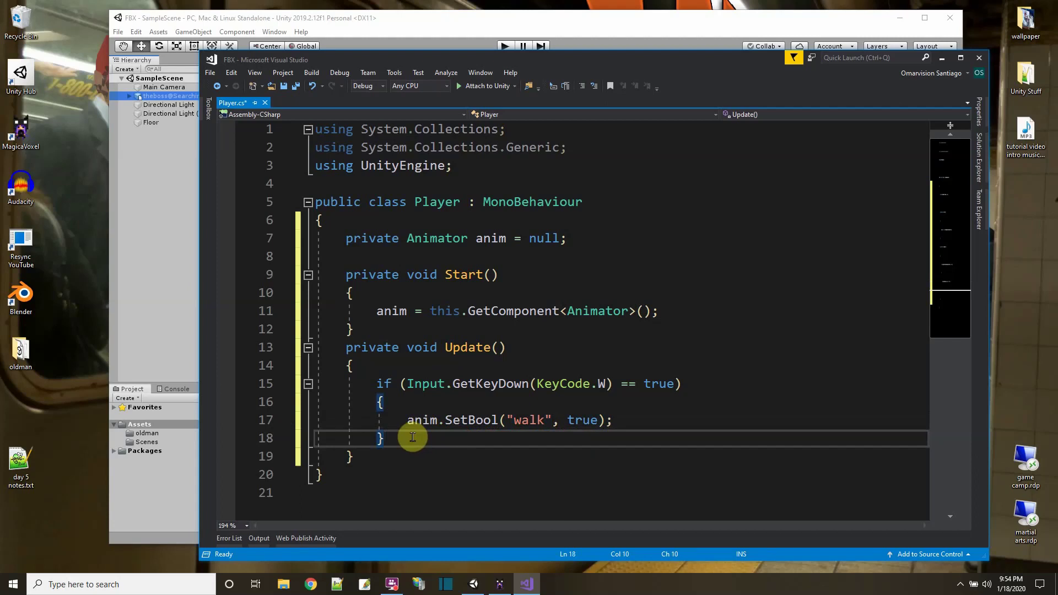
key(Return)
key(Return)
text(i)
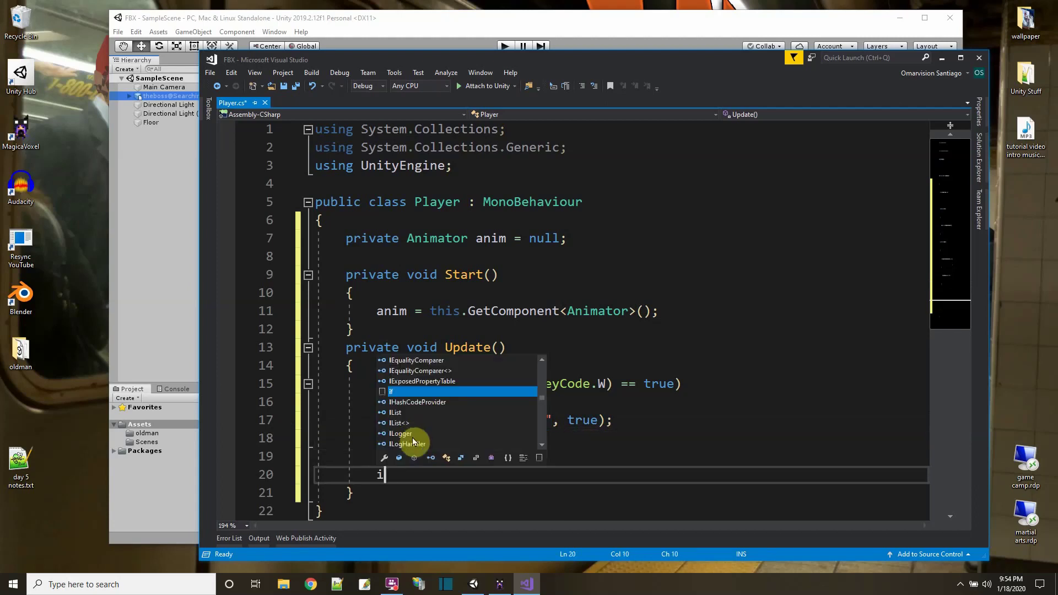
text(f (Input.GetKeyDw)
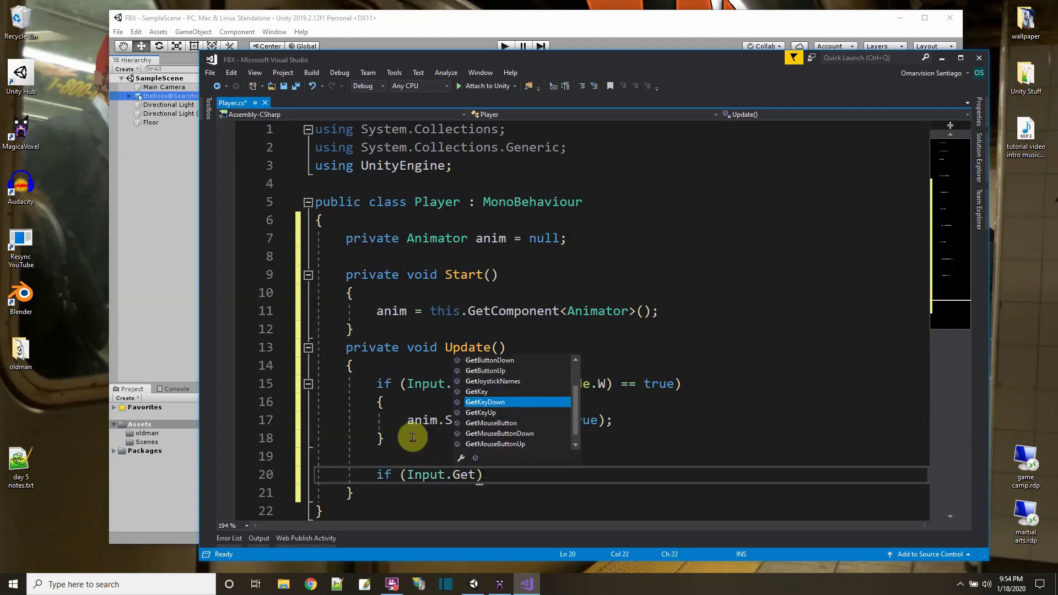
key(BackSpace)
text(own(KeyCode.)
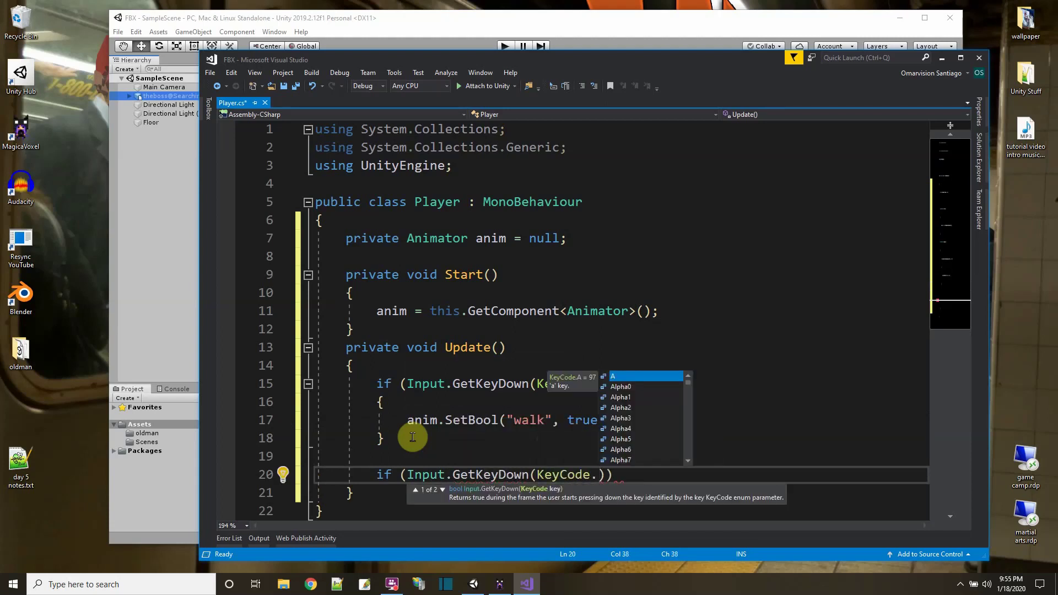
text(I)
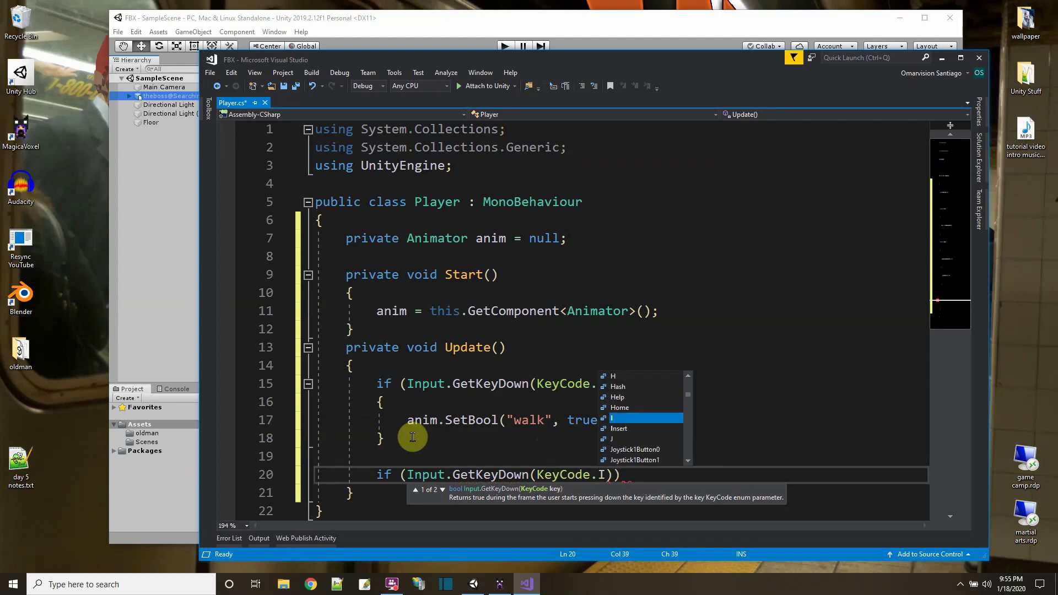
text() == true))
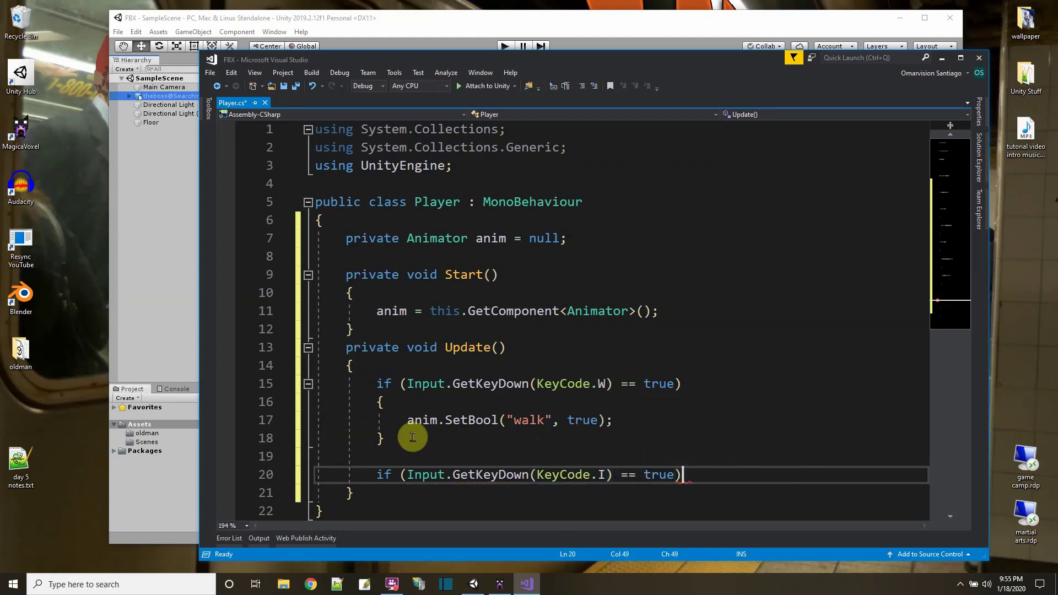
key(Return)
text({)
key(Return)
- Call anim.SetBool("walk", false); inside the KeyCode.I block and save the Player script
text(anim.S)
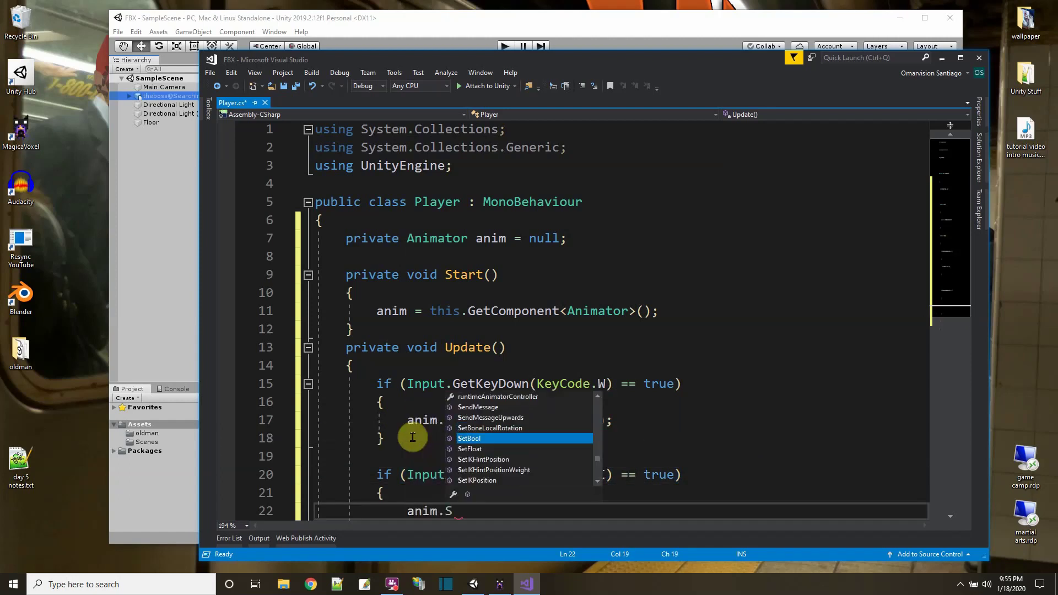
text(etBool()
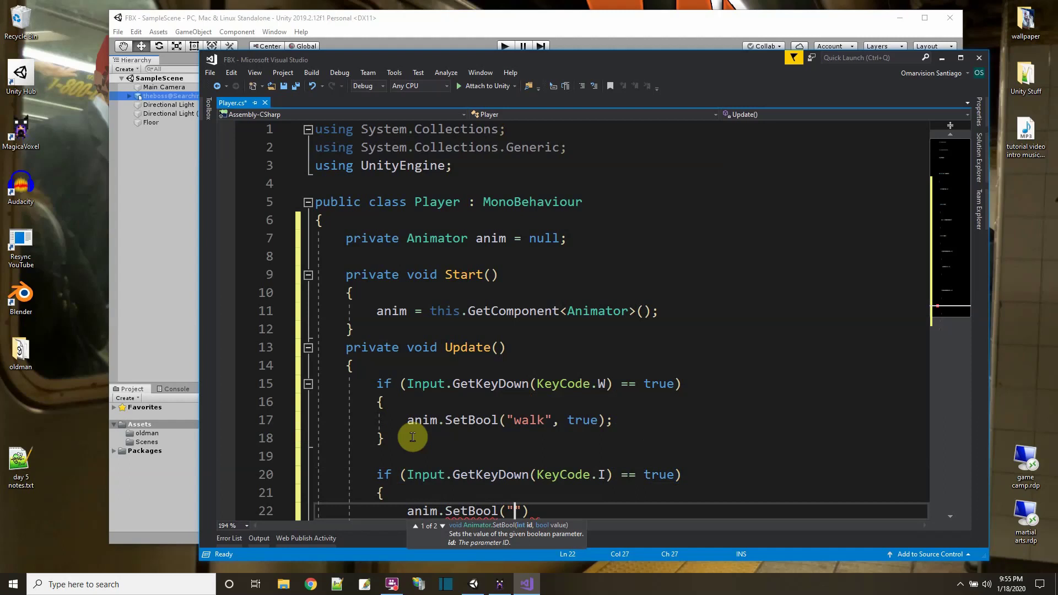
text("walk", false);)
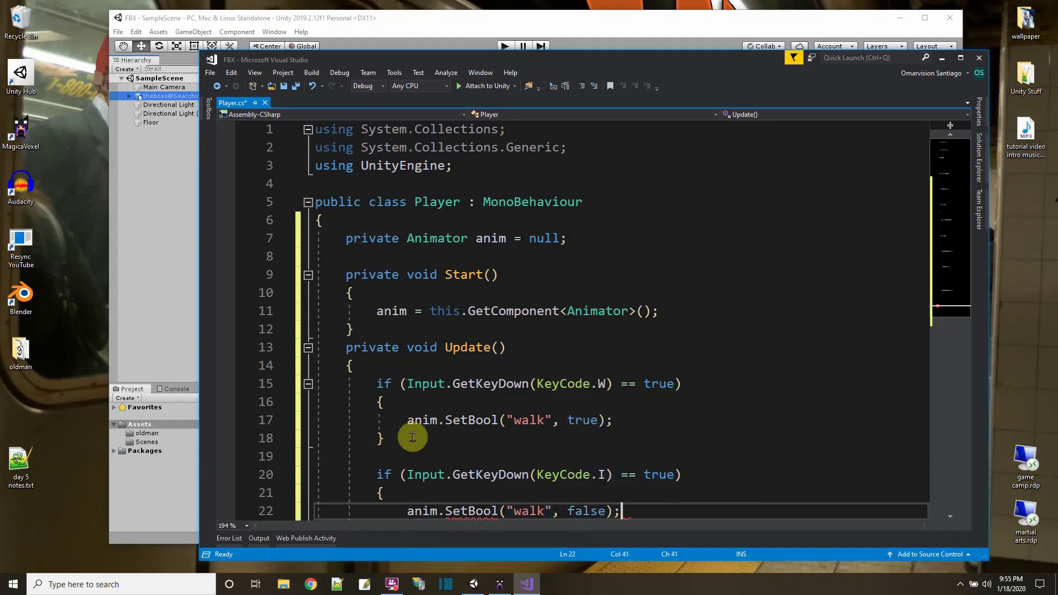
scroll(502, 371, down, 1)
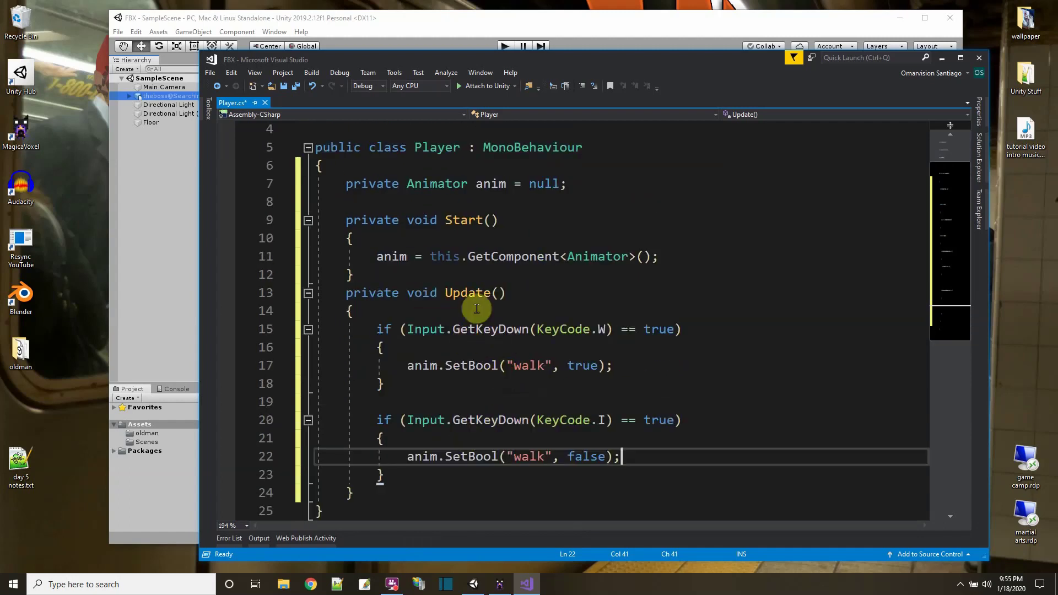
click(283, 86)
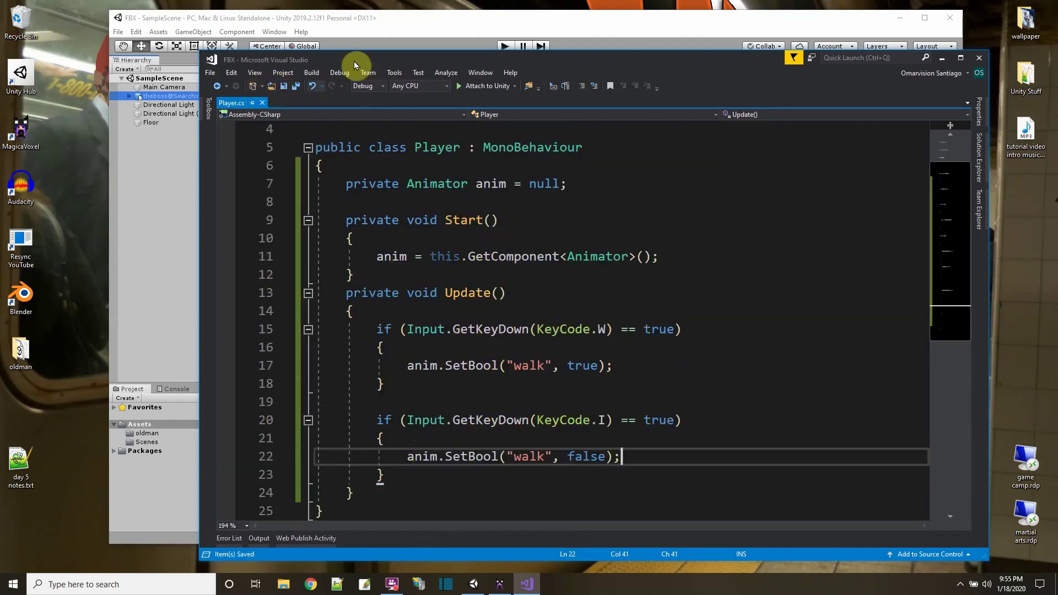
- Switch to Unity and attach the Player script to the theboss@Searching Pockets object as a component
click(444, 25)
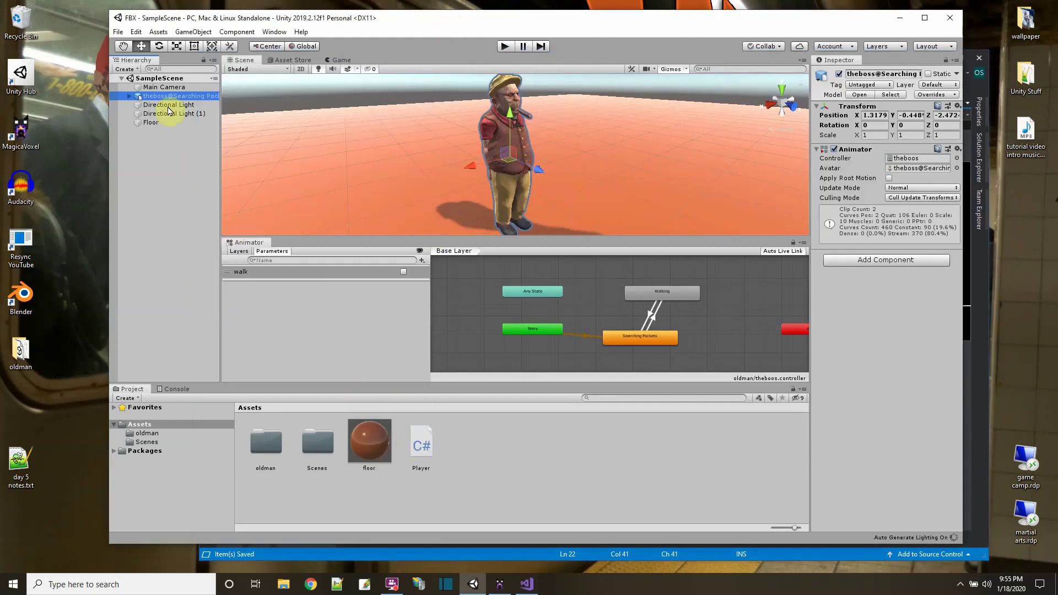
click(444, 444)
drag(443, 445, 843, 259)
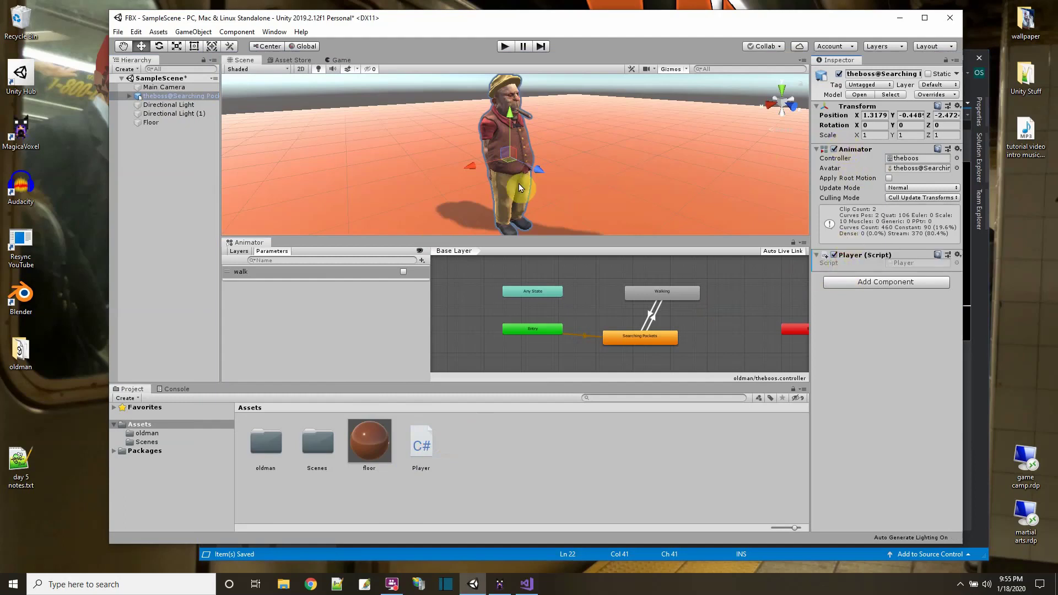
- Run the scene, test switching the character between walking and idle twice with the scripted W and I controls, and stop play mode
click(507, 46)
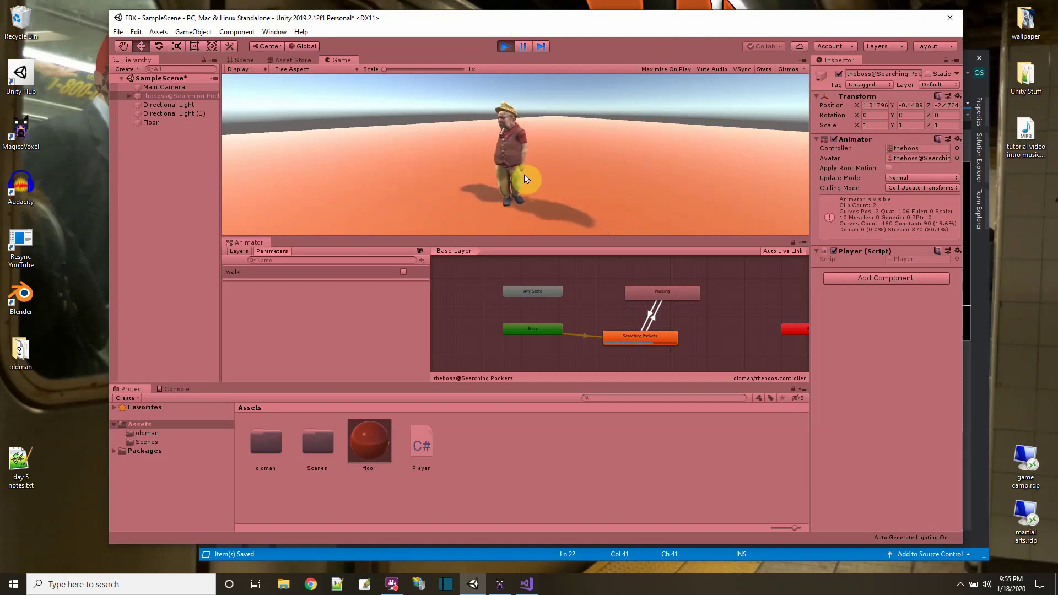
key(w)
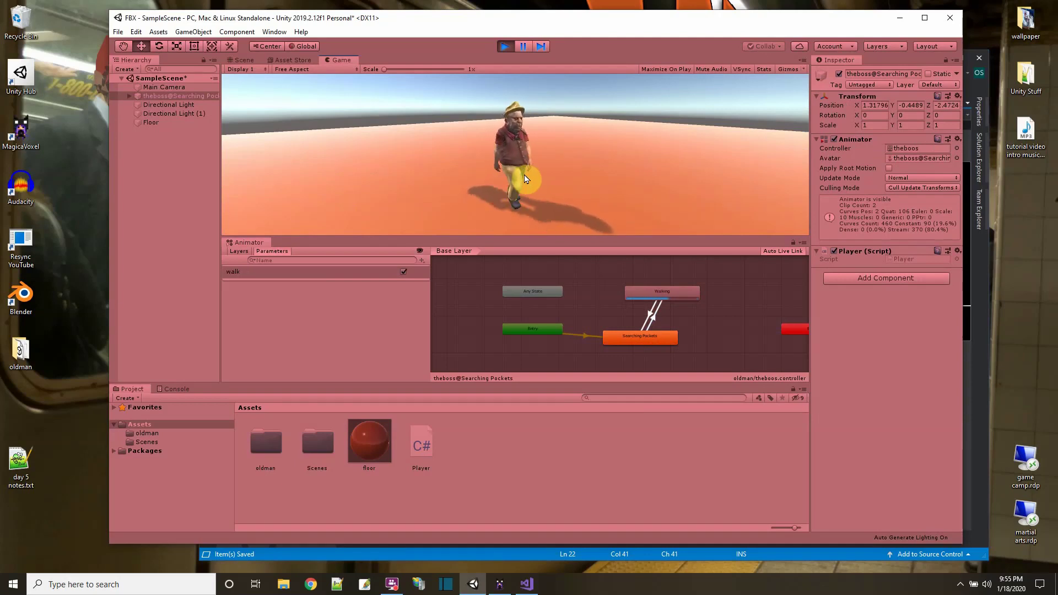
key(w)
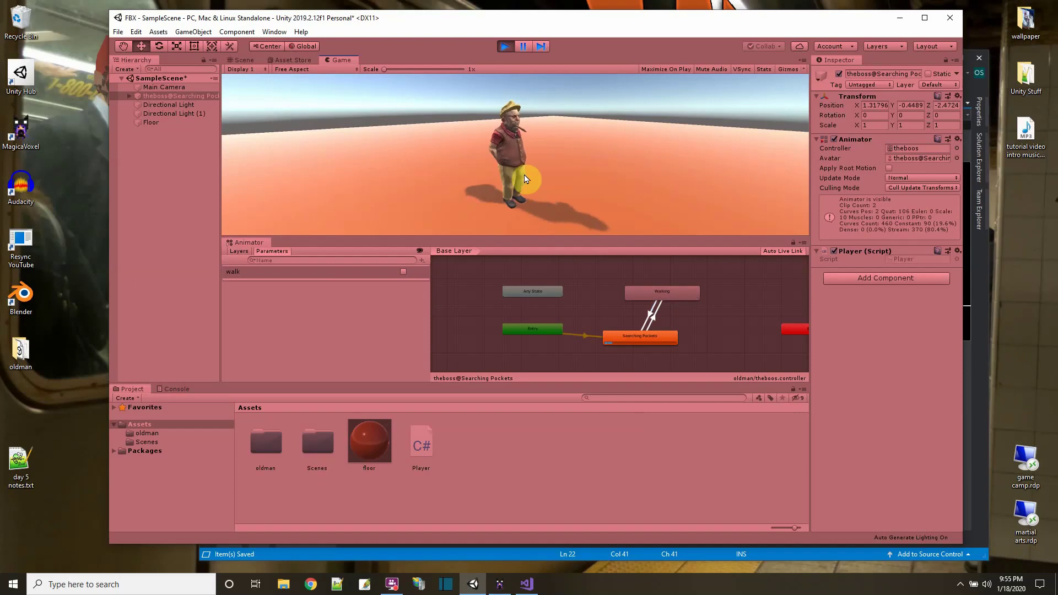
key(w)
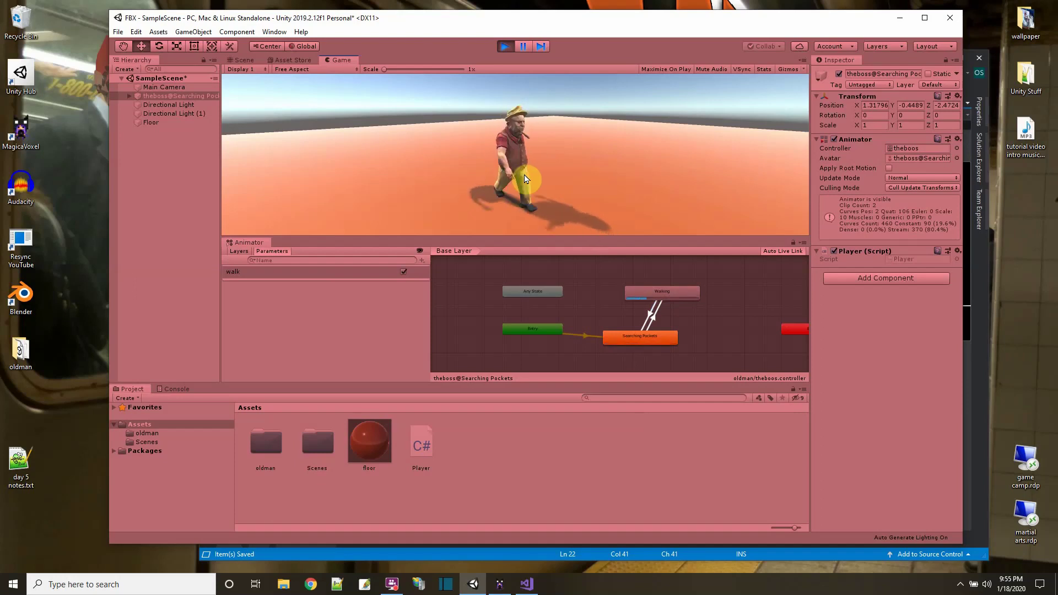
key(w)
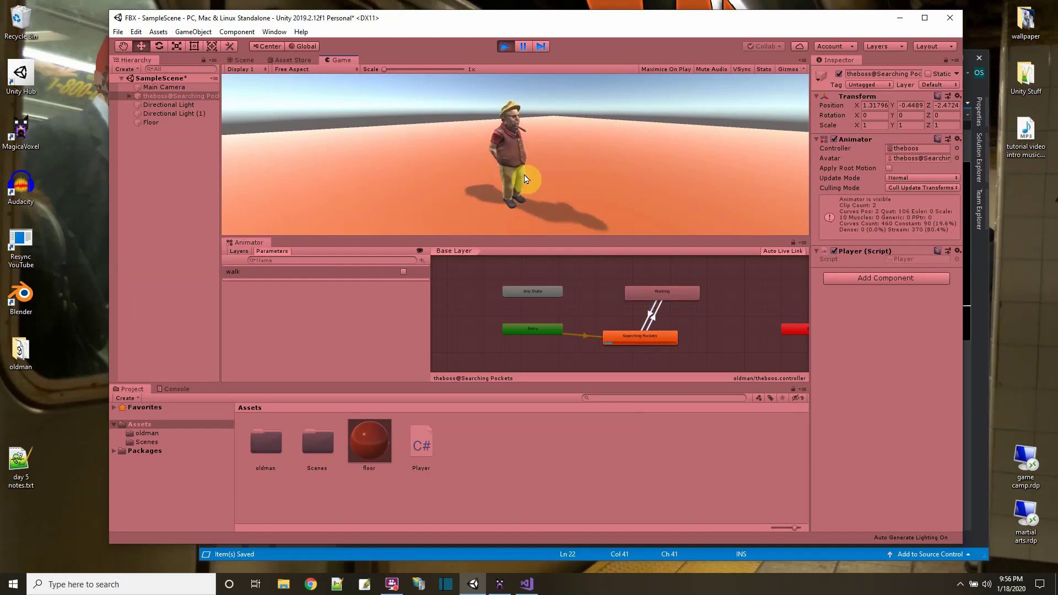
click(501, 47)
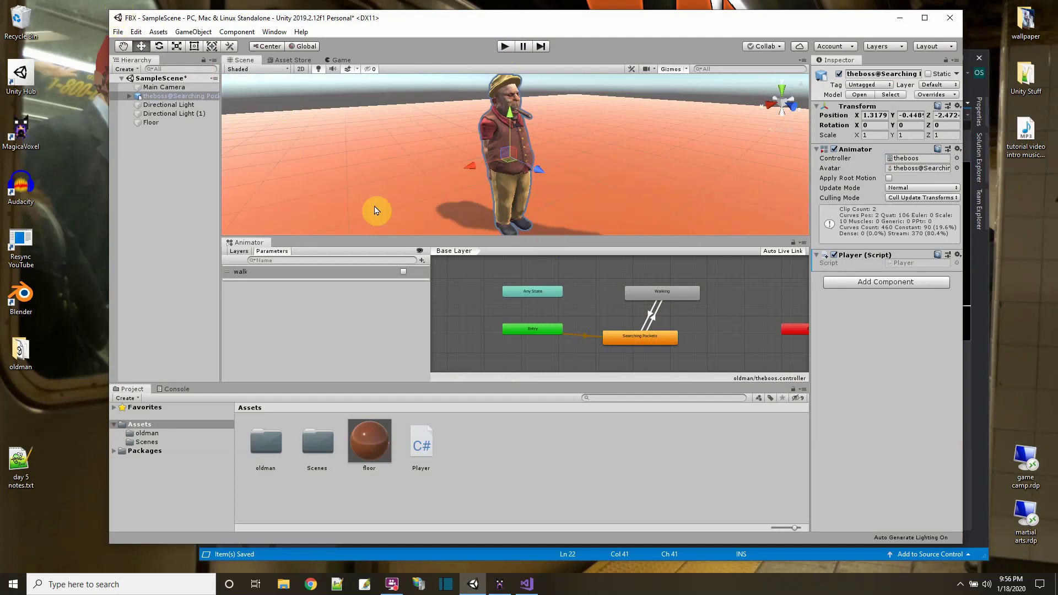
- Open the material import settings of the theboss@Searching Pockets model in the oldman folder
double_click(270, 446)
click(464, 440)
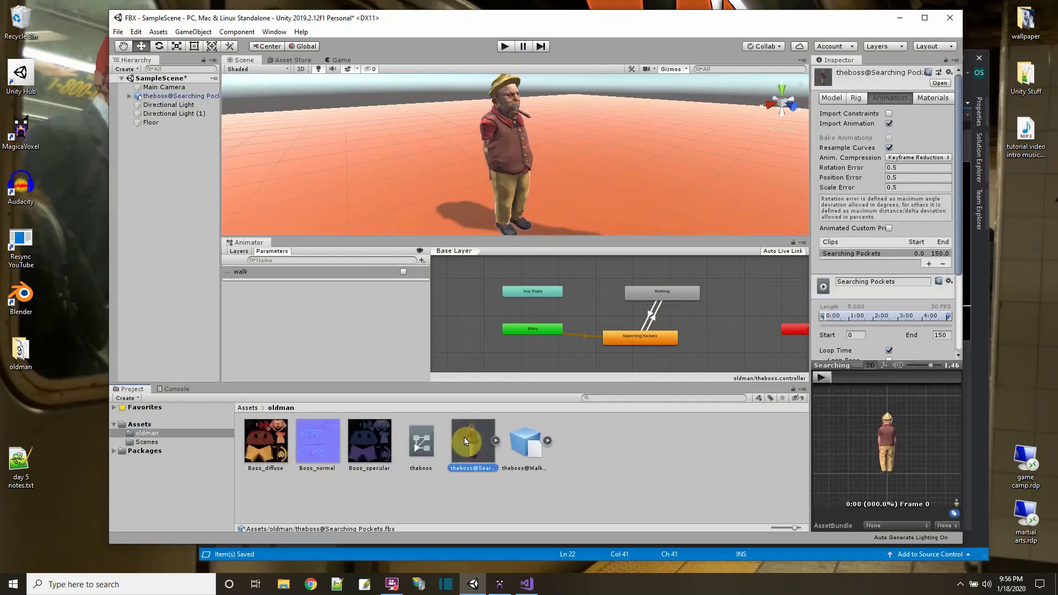
click(932, 99)
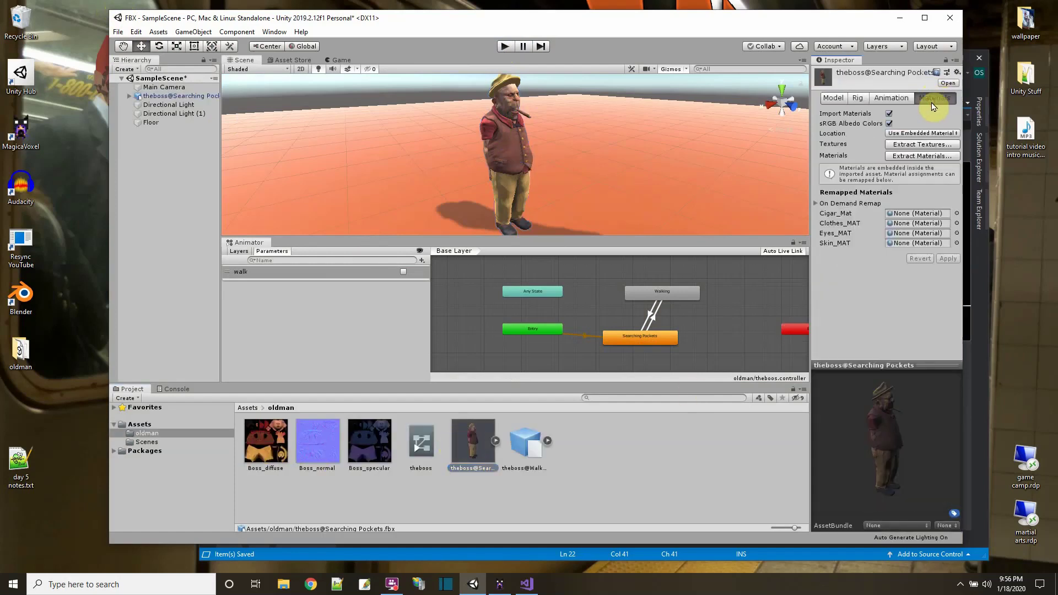